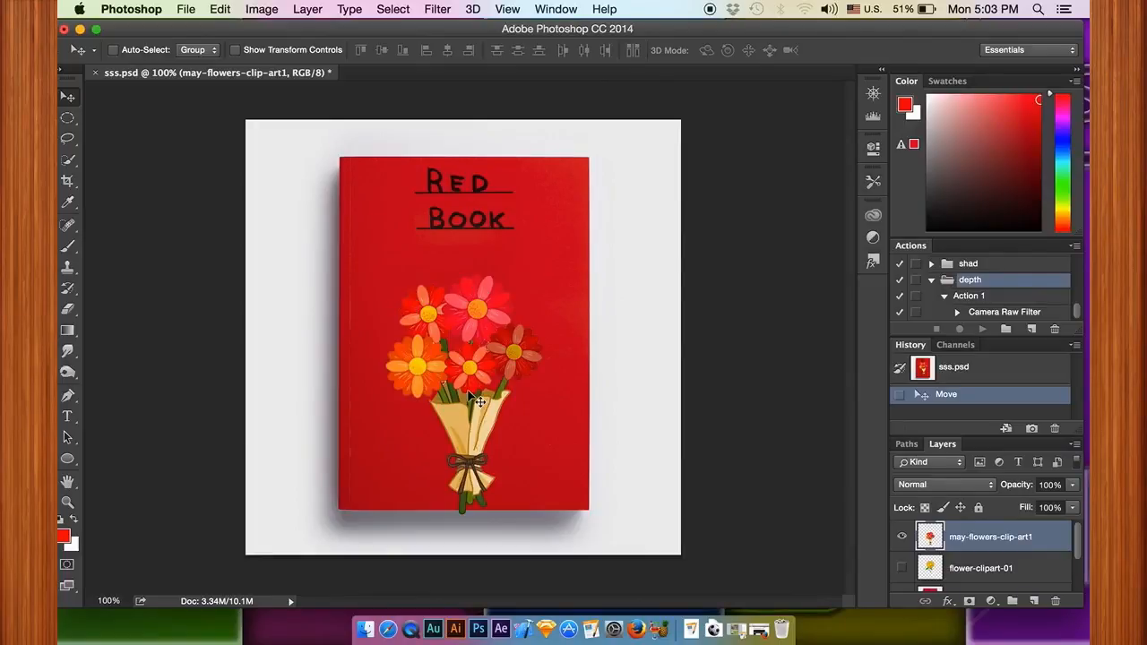
{"action": "right_click", "coordinate": [1062, 538]}
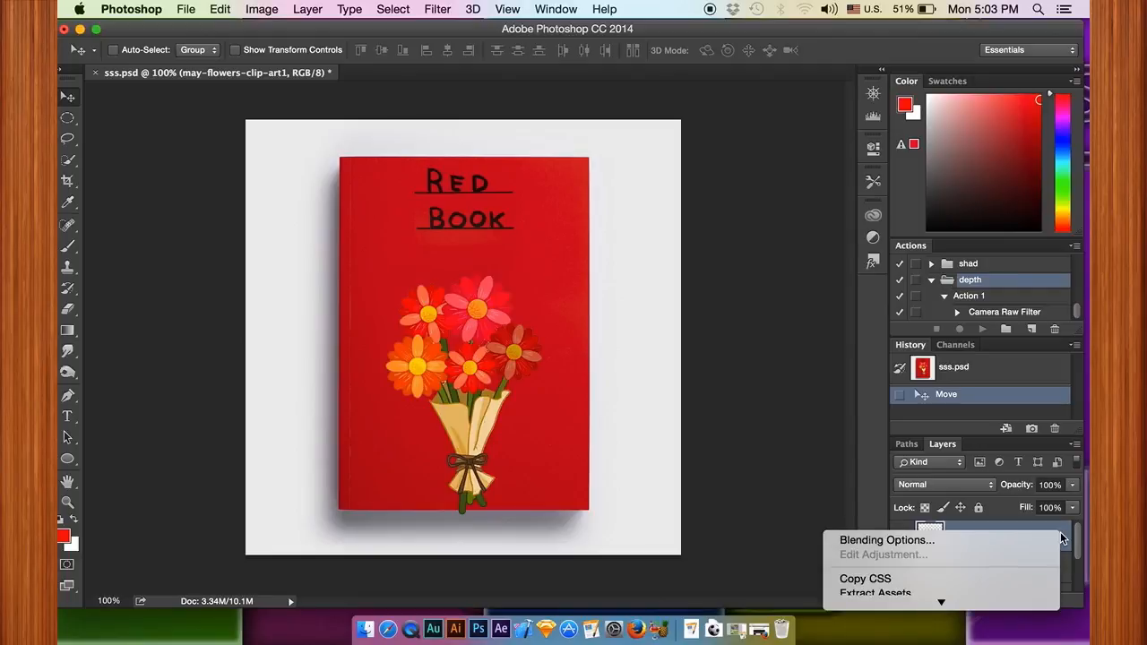
{"action": "left_click", "coordinate": [986, 540]}
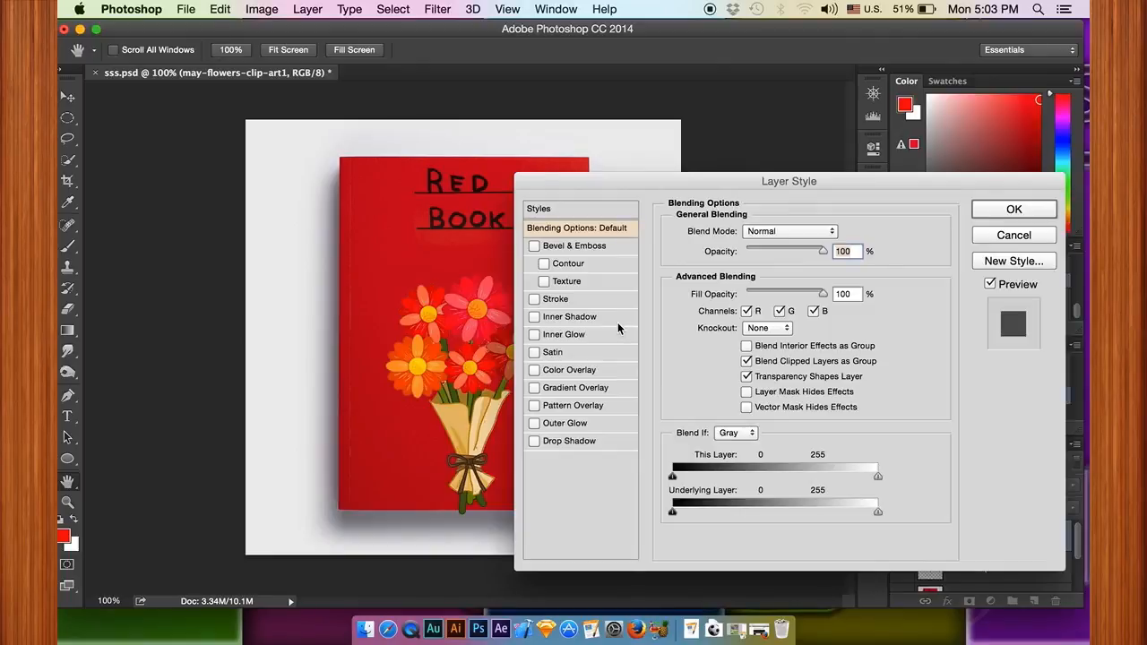
{"action": "left_click", "coordinate": [1000, 237]}
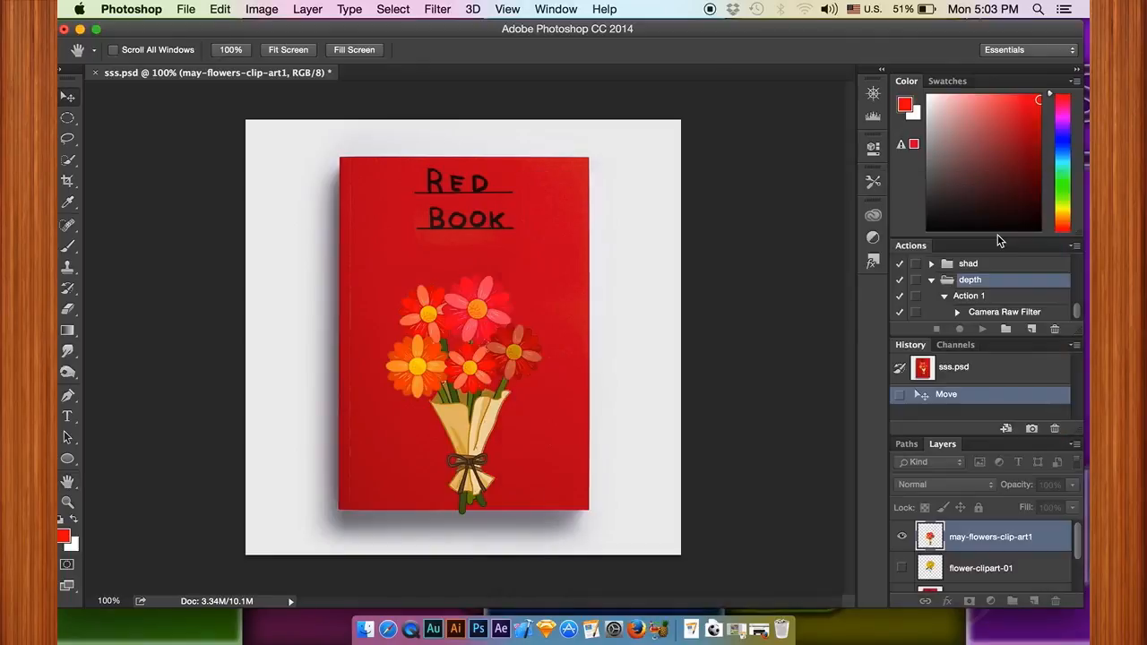
Step: Add a drop shadow to the may-flowers-clip-art1 layer with a 41 px distance and a 60° angle
{"action": "double_click", "coordinate": [1063, 541]}
{"action": "left_click_drag", "start_coordinate": [753, 182], "coordinate": [761, 105]}
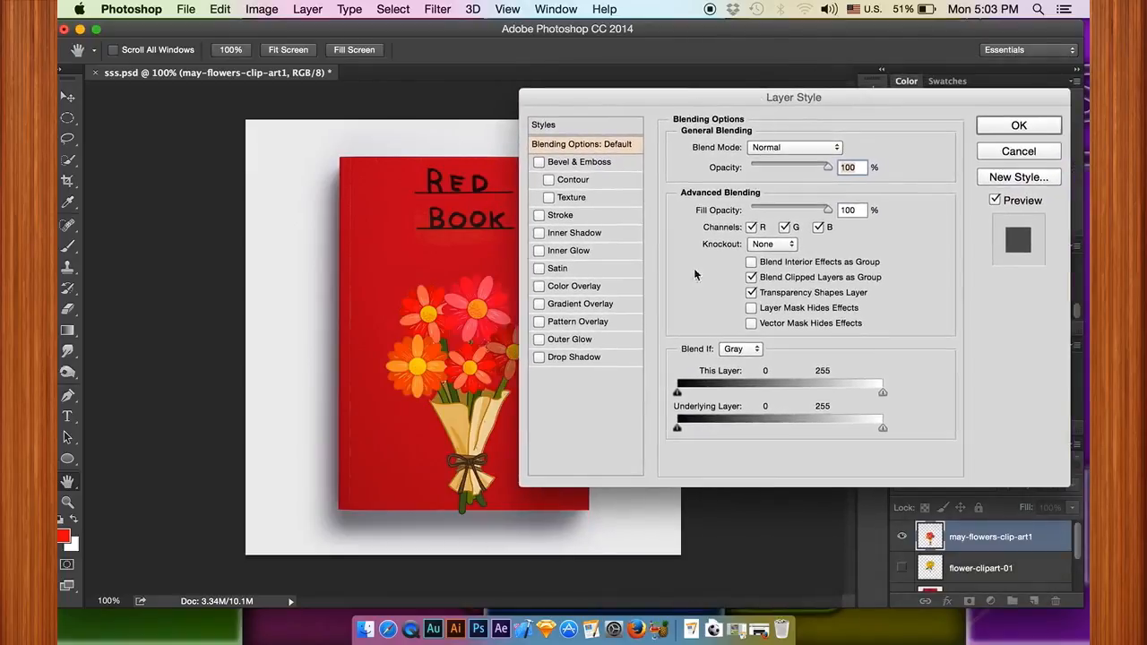
{"action": "left_click", "coordinate": [561, 357]}
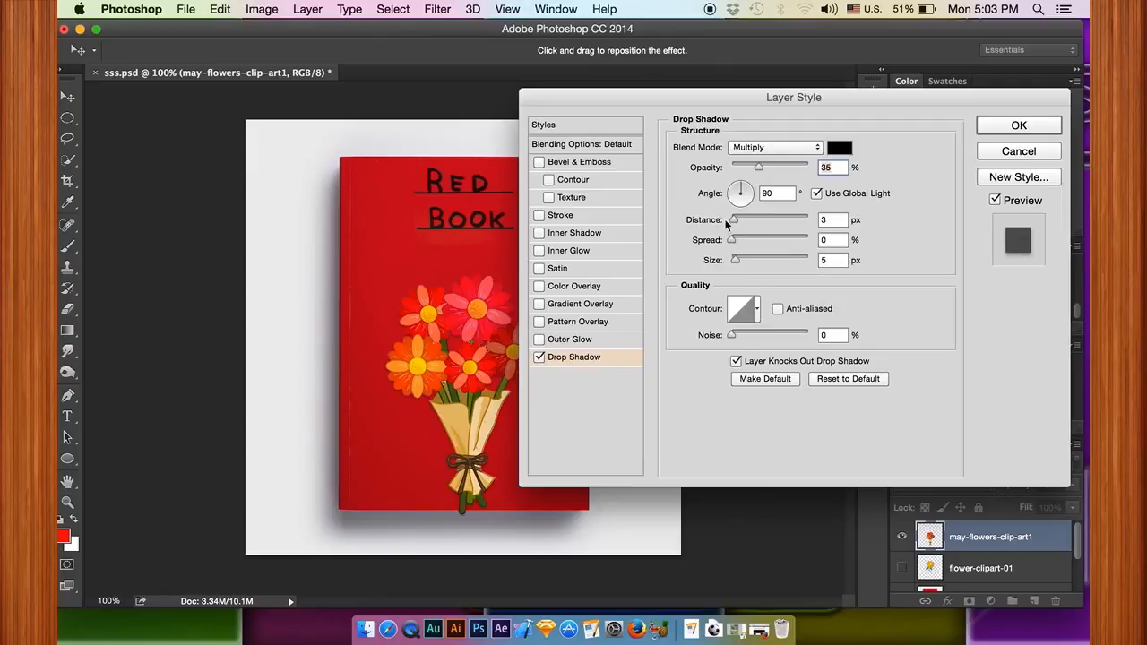
{"action": "left_click_drag", "start_coordinate": [741, 221], "coordinate": [771, 218]}
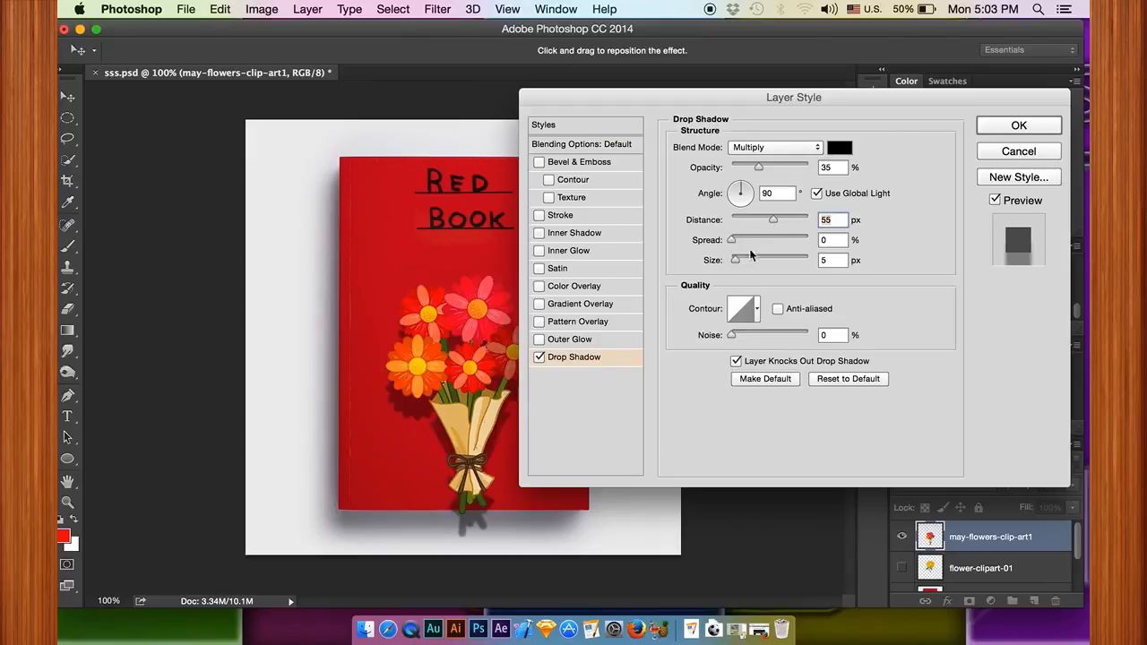
{"action": "left_click_drag", "start_coordinate": [766, 221], "coordinate": [763, 220]}
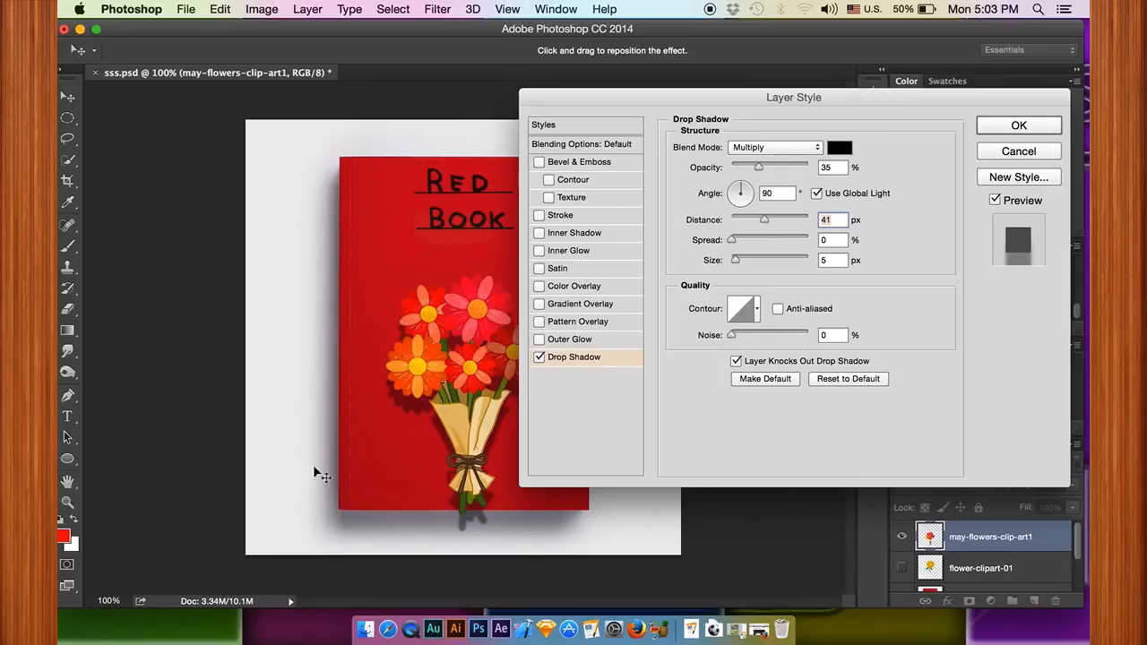
{"action": "left_click", "coordinate": [735, 191]}
{"action": "left_click_drag", "start_coordinate": [736, 193], "coordinate": [748, 195]}
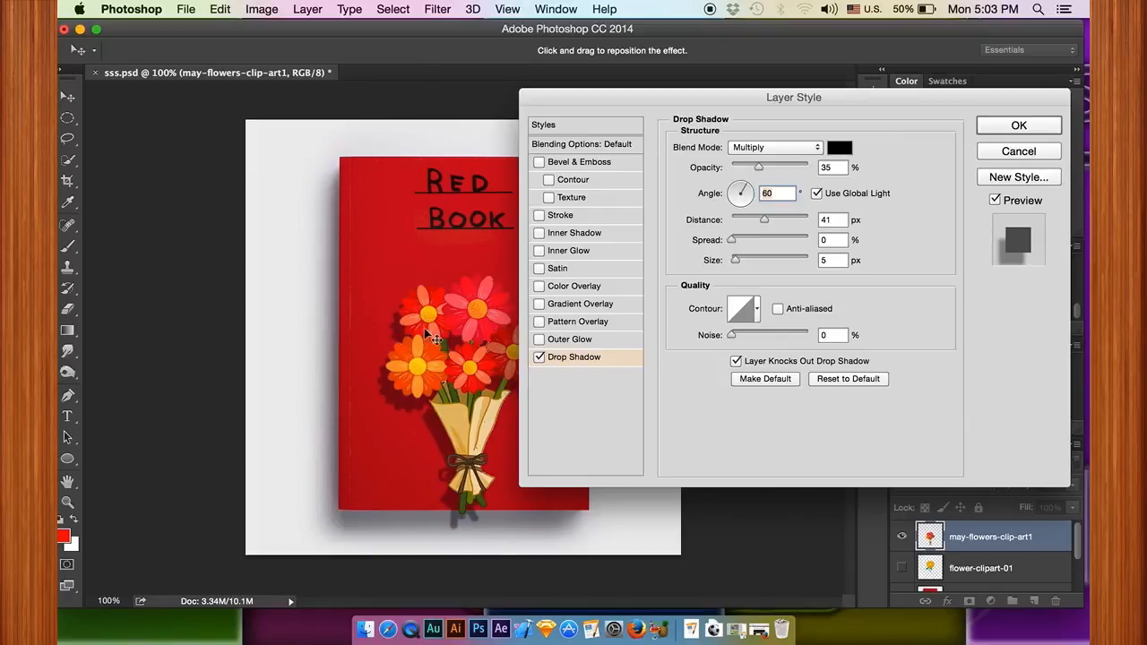
Step: Set the bouquet's drop shadow to a distance of 10 px and a size of 20 px
{"action": "left_click", "coordinate": [834, 220]}
{"action": "type", "text": "20"}
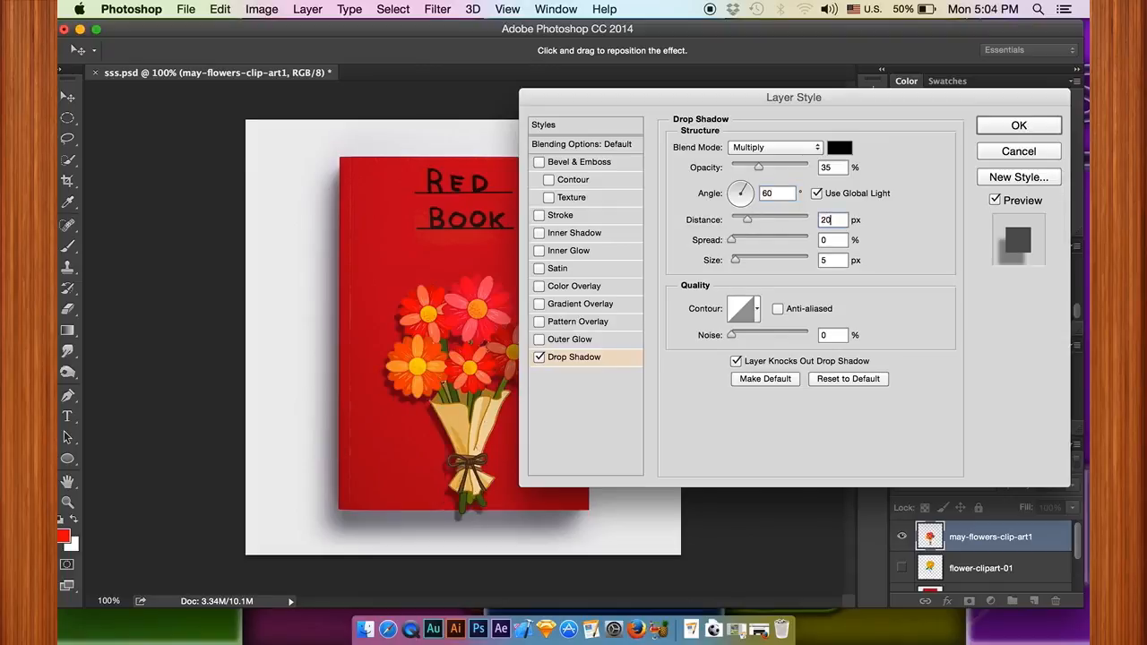
{"action": "double_click", "coordinate": [830, 260]}
{"action": "type", "text": "20"}
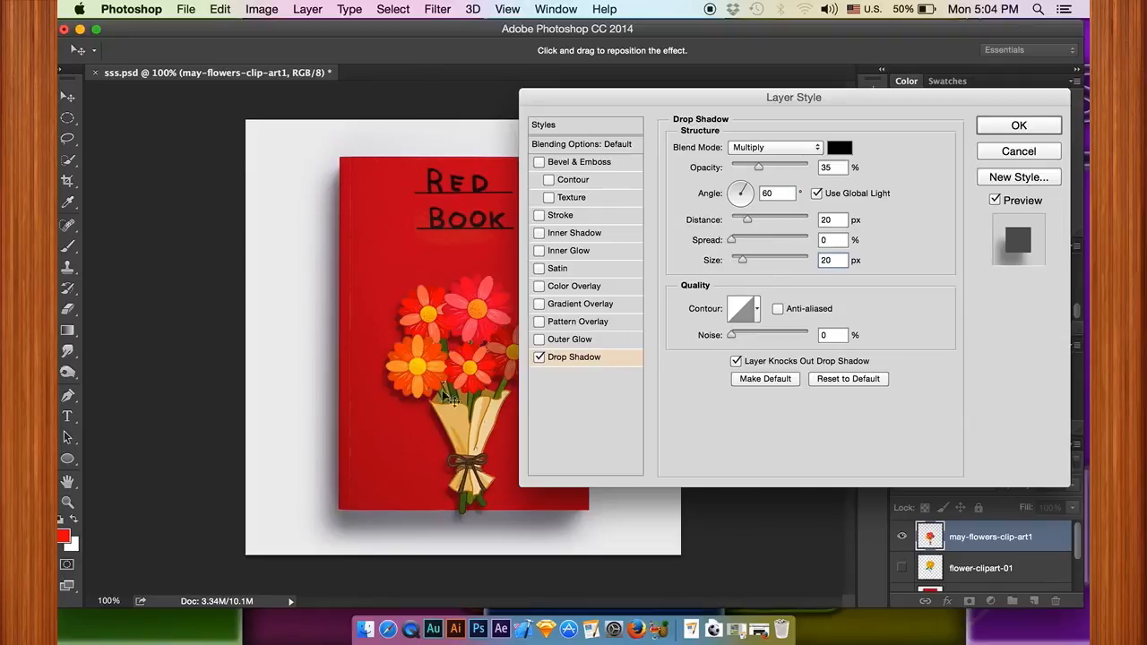
{"action": "double_click", "coordinate": [834, 219]}
{"action": "type", "text": "10"}
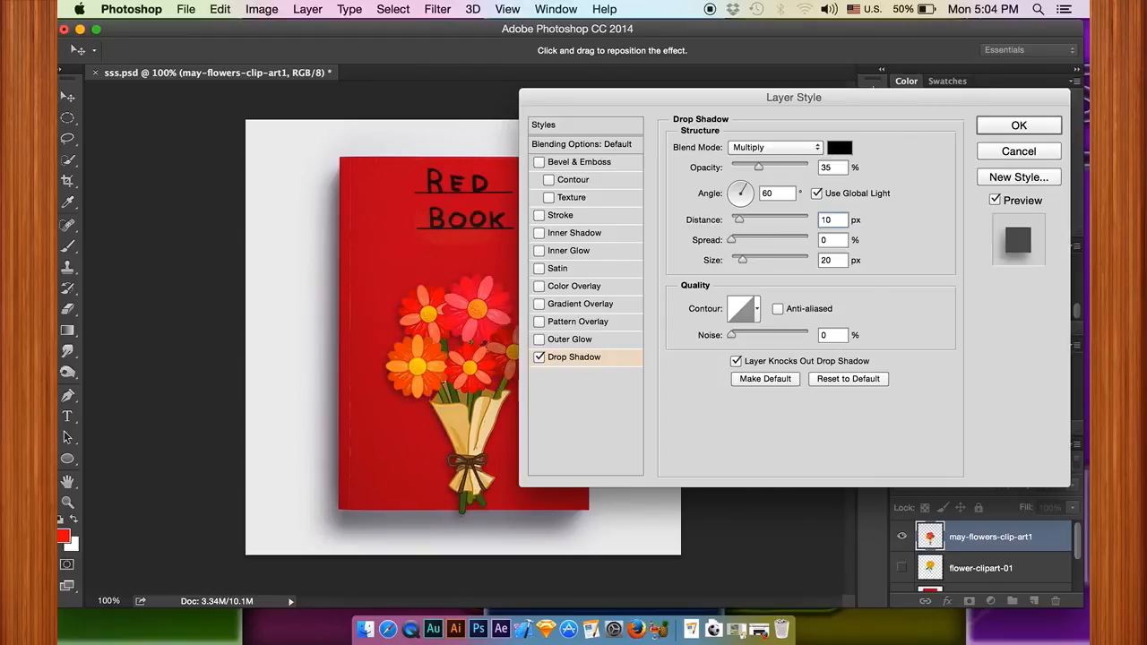
Step: Set the bouquet's drop shadow opacity to 50% and apply the layer style
{"action": "mouse_move", "coordinate": [829, 101]}
{"action": "left_mouse_down"}
{"action": "mouse_move", "coordinate": [876, 91]}
{"action": "mouse_move", "coordinate": [851, 106]}
{"action": "left_mouse_up"}
{"action": "left_click_drag", "start_coordinate": [794, 167], "coordinate": [836, 175]}
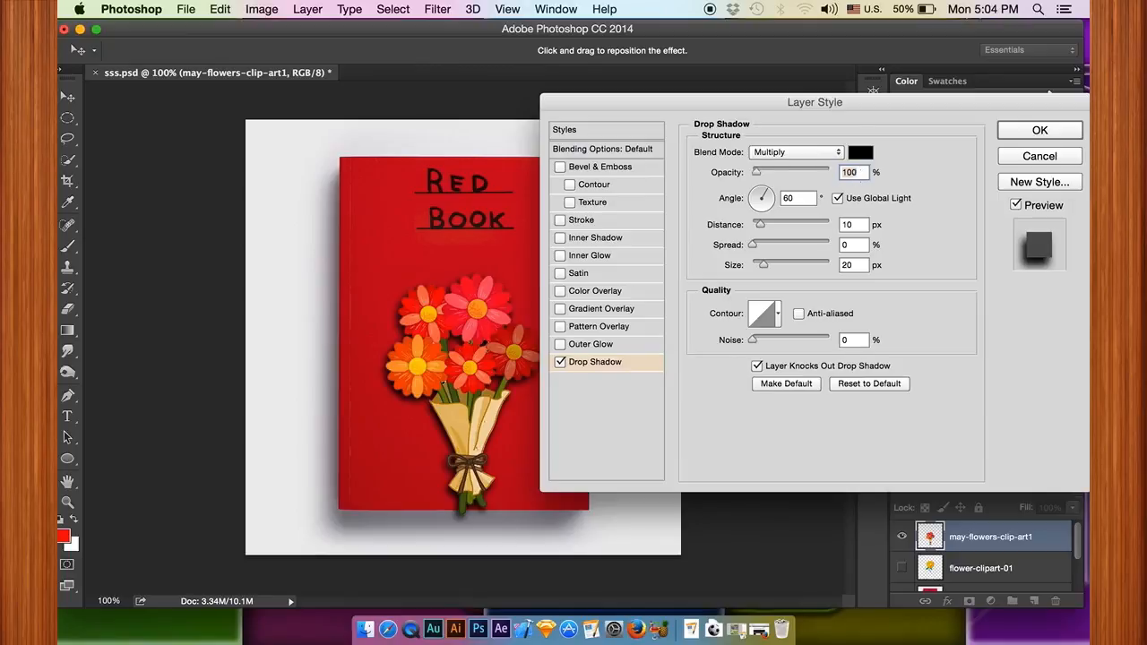
{"action": "type", "text": "50"}
{"action": "left_click_drag", "start_coordinate": [761, 117], "coordinate": [740, 126]}
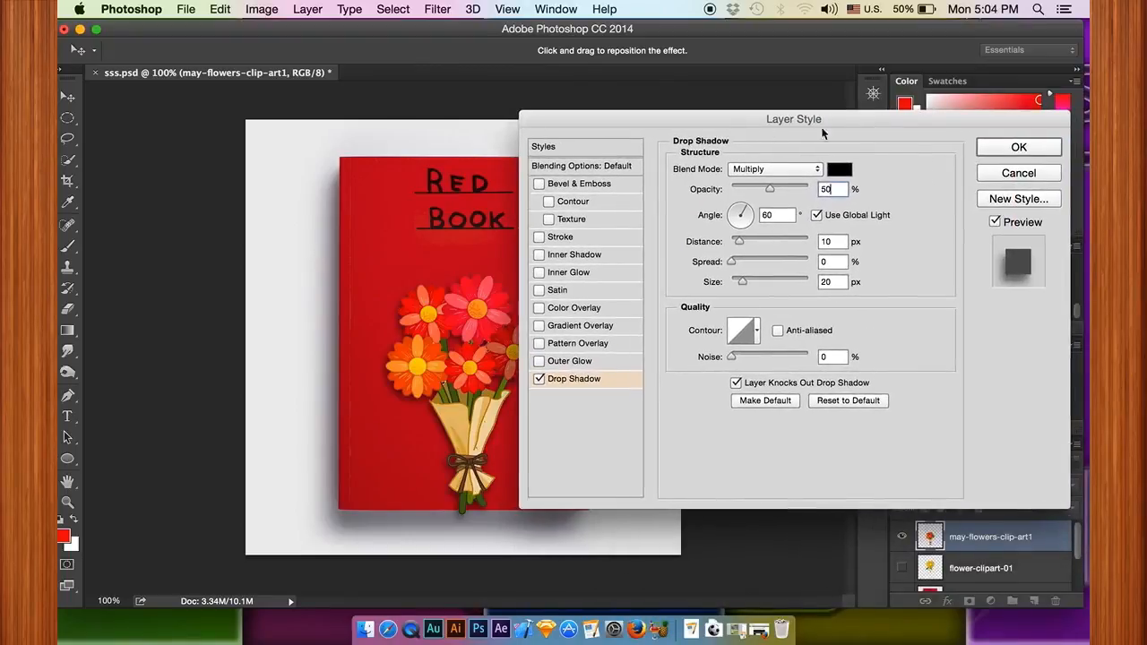
{"action": "left_click", "coordinate": [996, 151]}
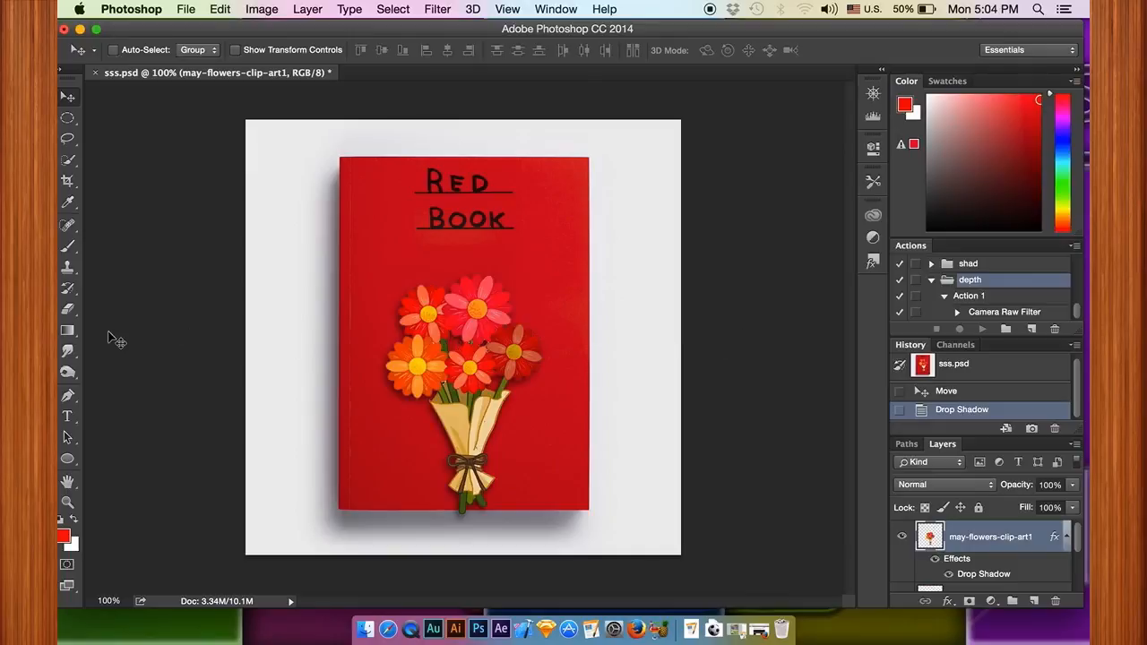
Step: Set up the Dodge tool with the Midtones range and 40% exposure
{"action": "left_click", "coordinate": [67, 374]}
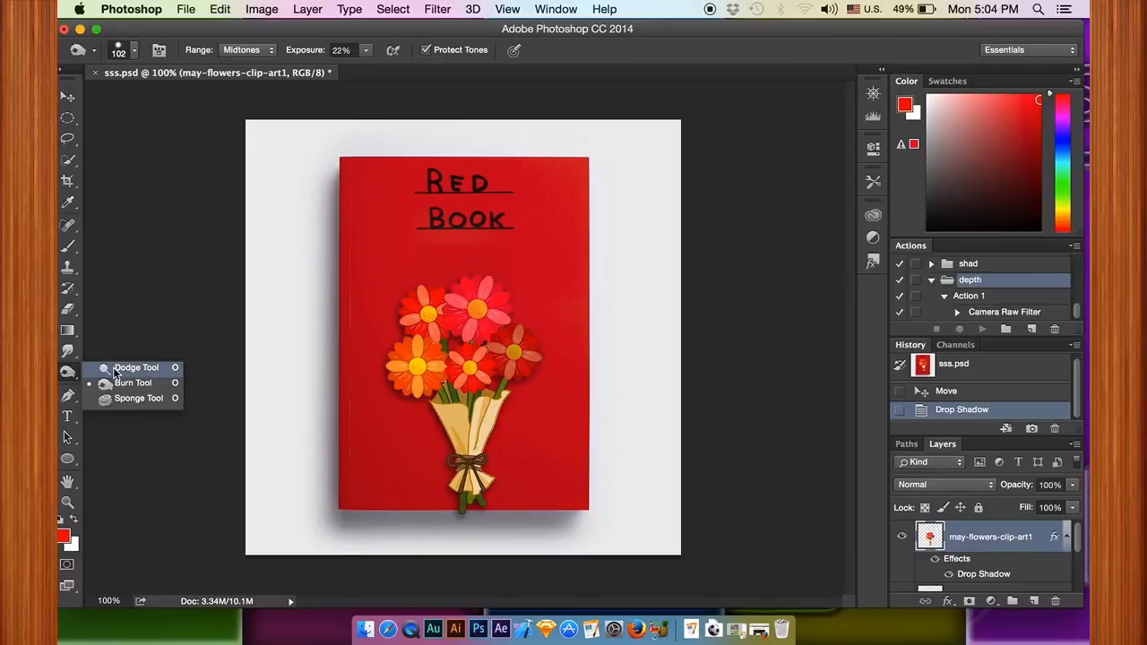
{"action": "left_click", "coordinate": [115, 369]}
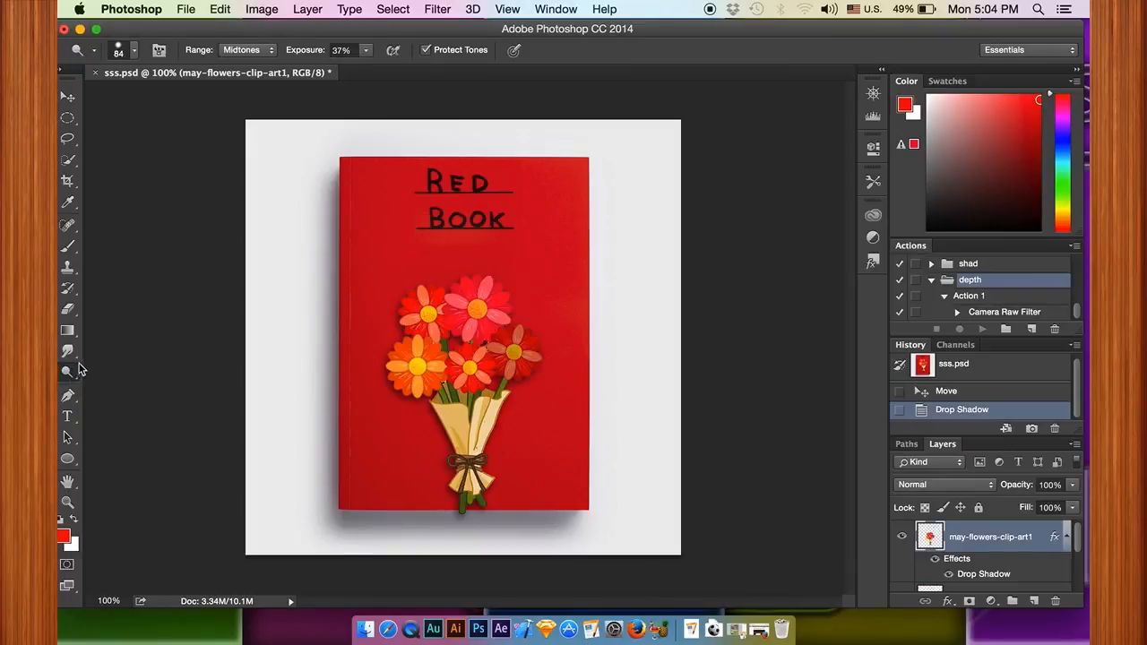
{"action": "left_click", "coordinate": [246, 50]}
{"action": "left_click", "coordinate": [246, 60]}
{"action": "left_click", "coordinate": [250, 53]}
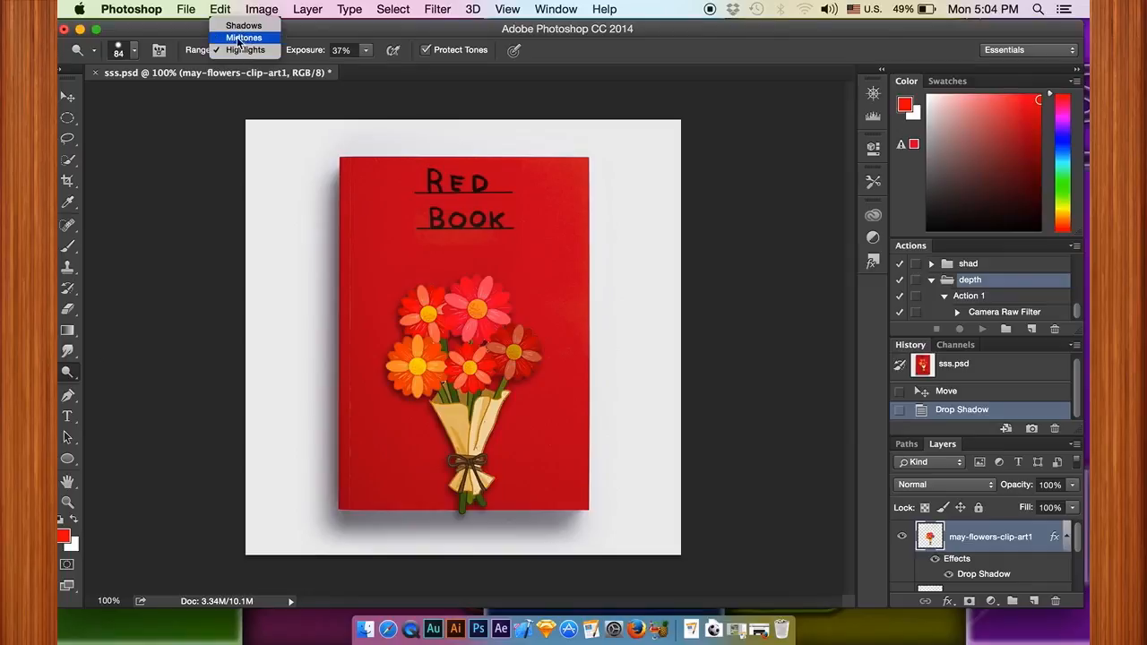
{"action": "left_click", "coordinate": [238, 39]}
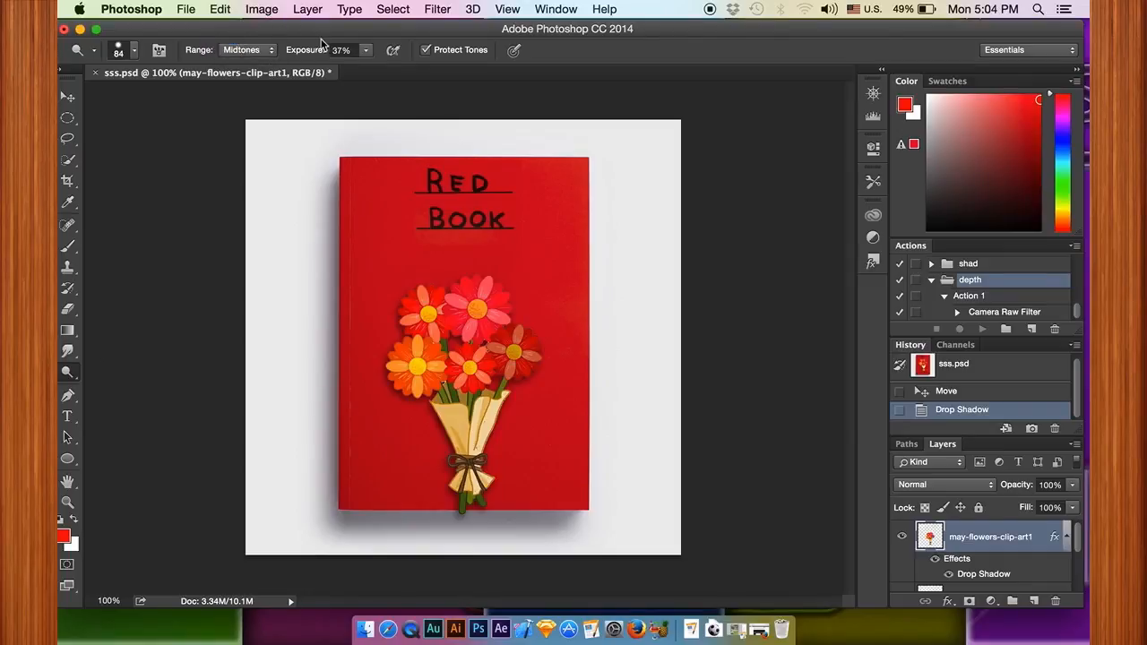
{"action": "left_click", "coordinate": [365, 54]}
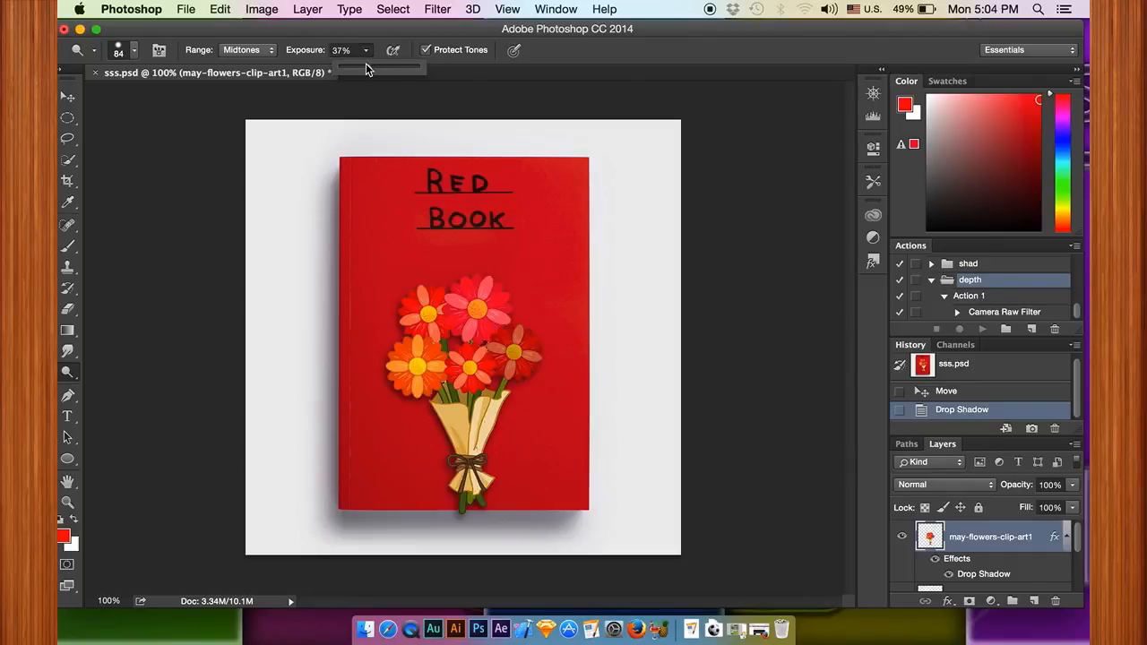
{"action": "left_click_drag", "start_coordinate": [367, 65], "coordinate": [370, 72]}
Step: Dodge the right side of the bouquet's flowers, wrapping and stems with a soft 143 px brush
{"action": "right_click", "coordinate": [508, 289]}
{"action": "left_click_drag", "start_coordinate": [628, 332], "coordinate": [664, 334]}
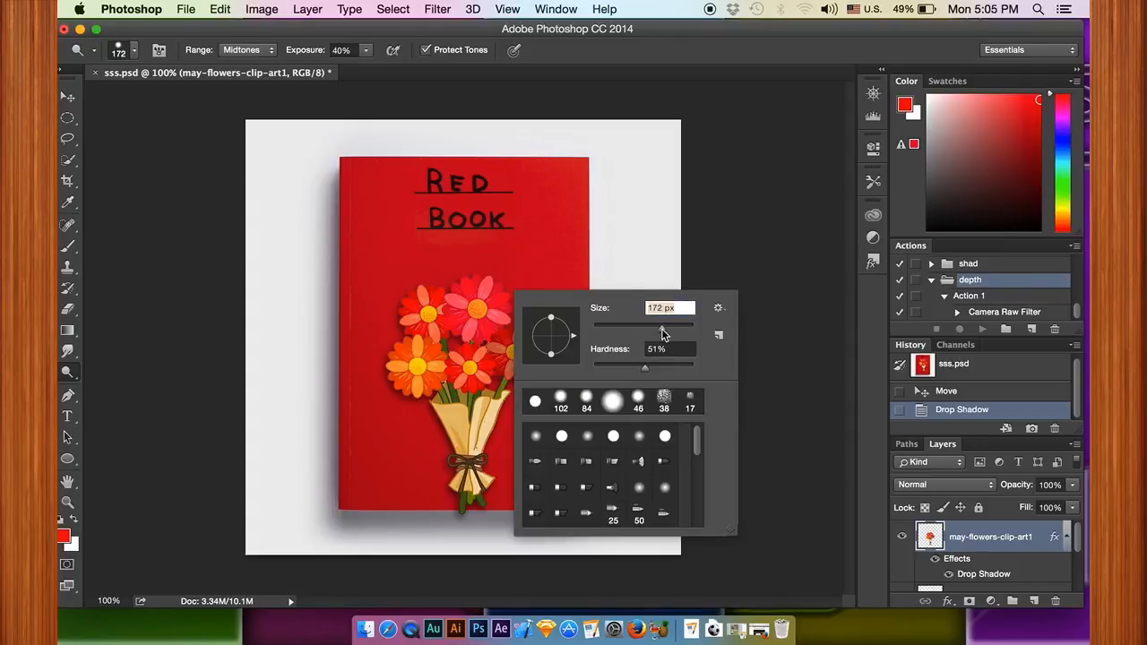
{"action": "left_click", "coordinate": [639, 435]}
{"action": "left_click", "coordinate": [612, 402]}
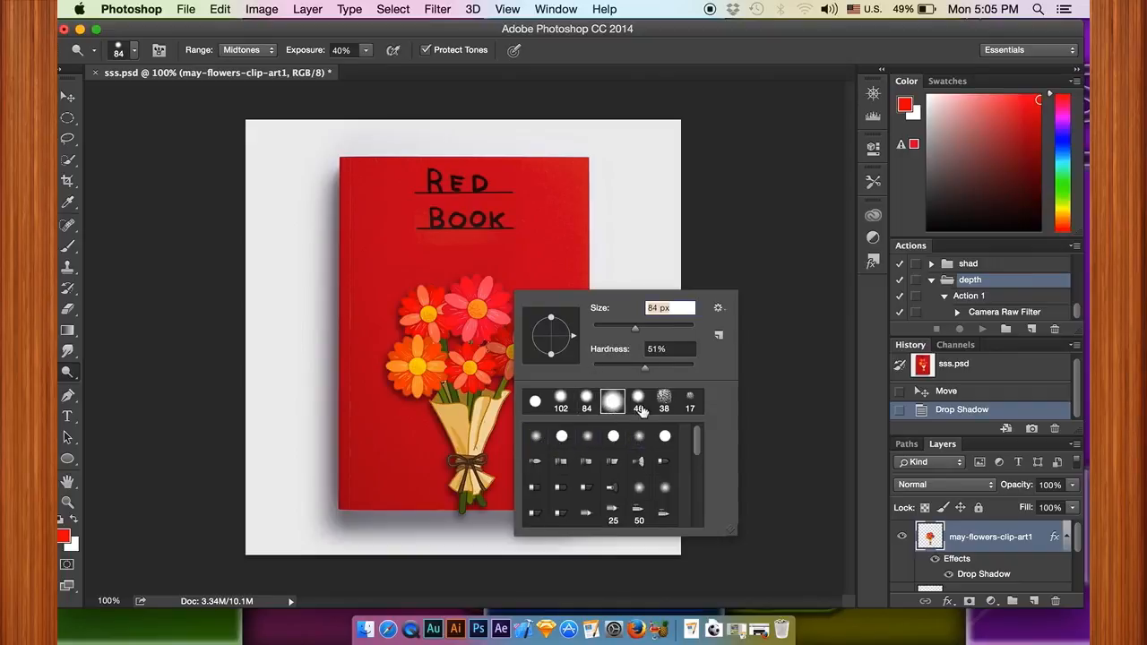
{"action": "left_click_drag", "start_coordinate": [640, 334], "coordinate": [655, 334]}
{"action": "left_click", "coordinate": [507, 291]}
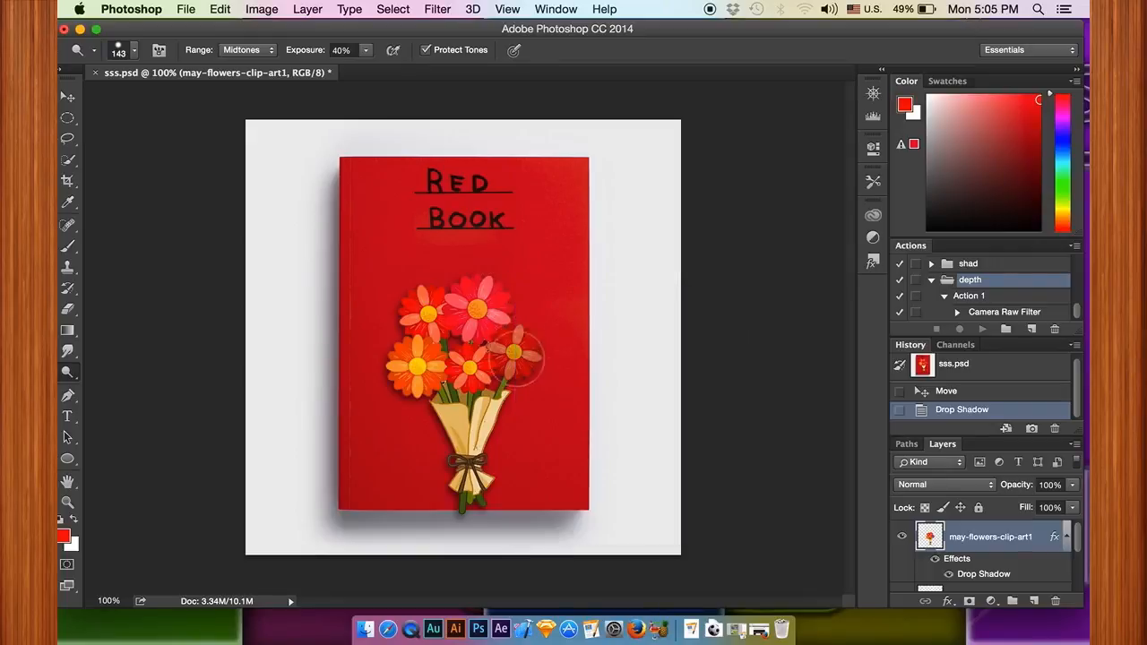
{"action": "mouse_move", "coordinate": [502, 431]}
{"action": "left_mouse_down"}
{"action": "mouse_move", "coordinate": [506, 480]}
{"action": "mouse_move", "coordinate": [529, 415]}
{"action": "left_mouse_up"}
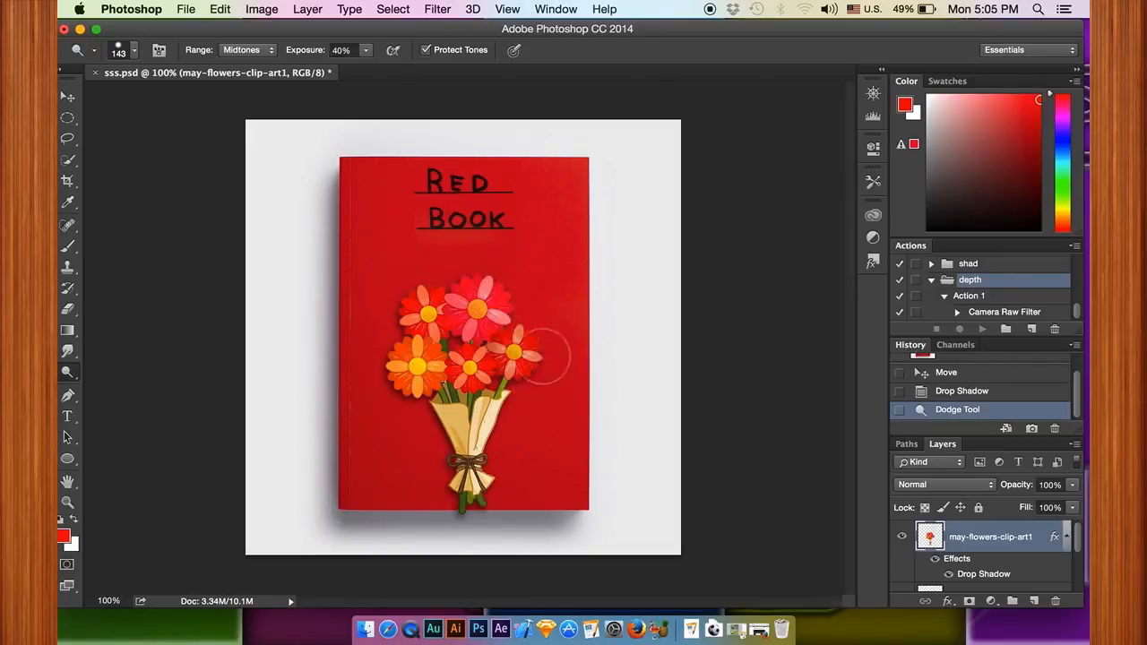
{"action": "left_click", "coordinate": [505, 488]}
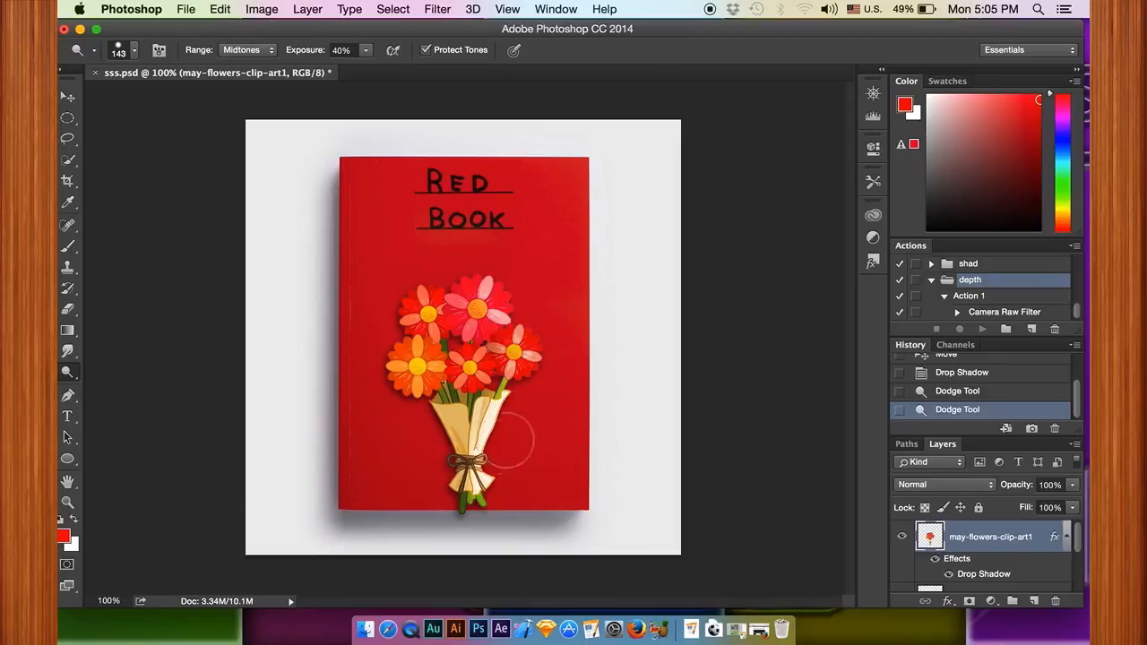
{"action": "left_click", "coordinate": [509, 485]}
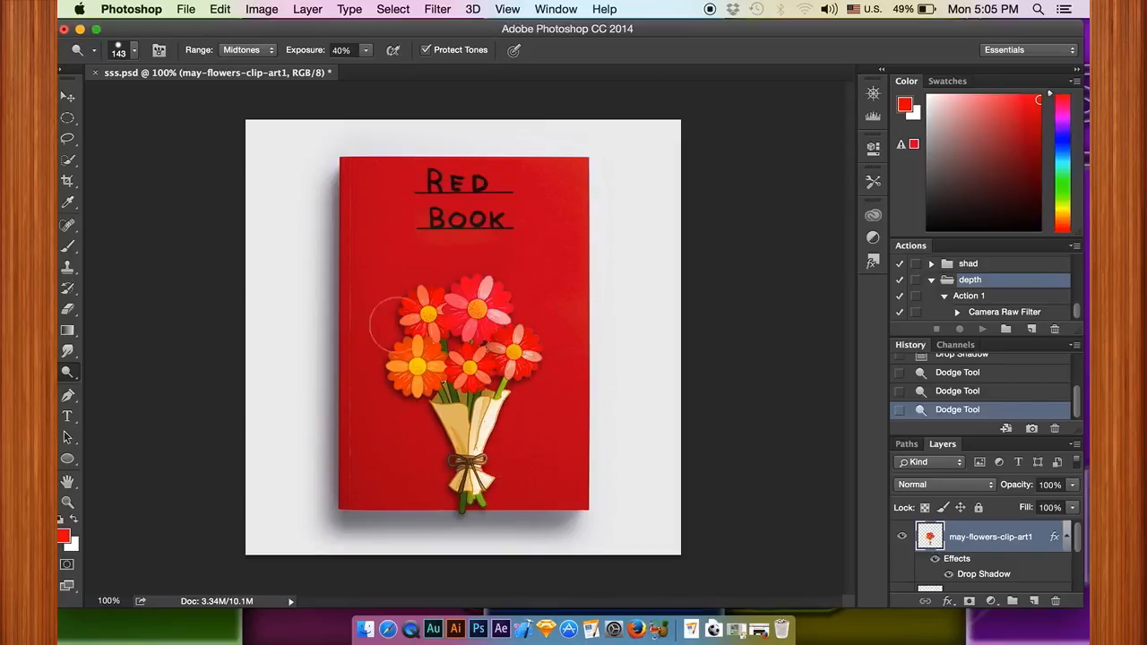
Step: Darken the highlights along the bouquet's left side using the Burn tool at 20% exposure
{"action": "left_click", "coordinate": [67, 377]}
{"action": "left_click", "coordinate": [111, 383]}
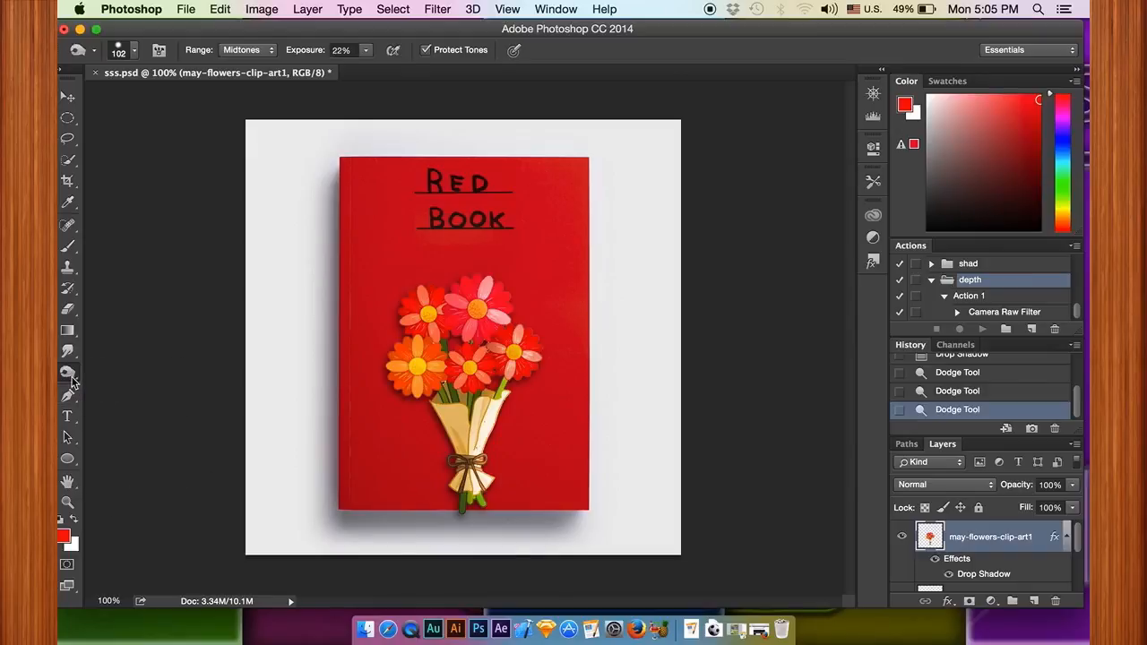
{"action": "left_click", "coordinate": [260, 52]}
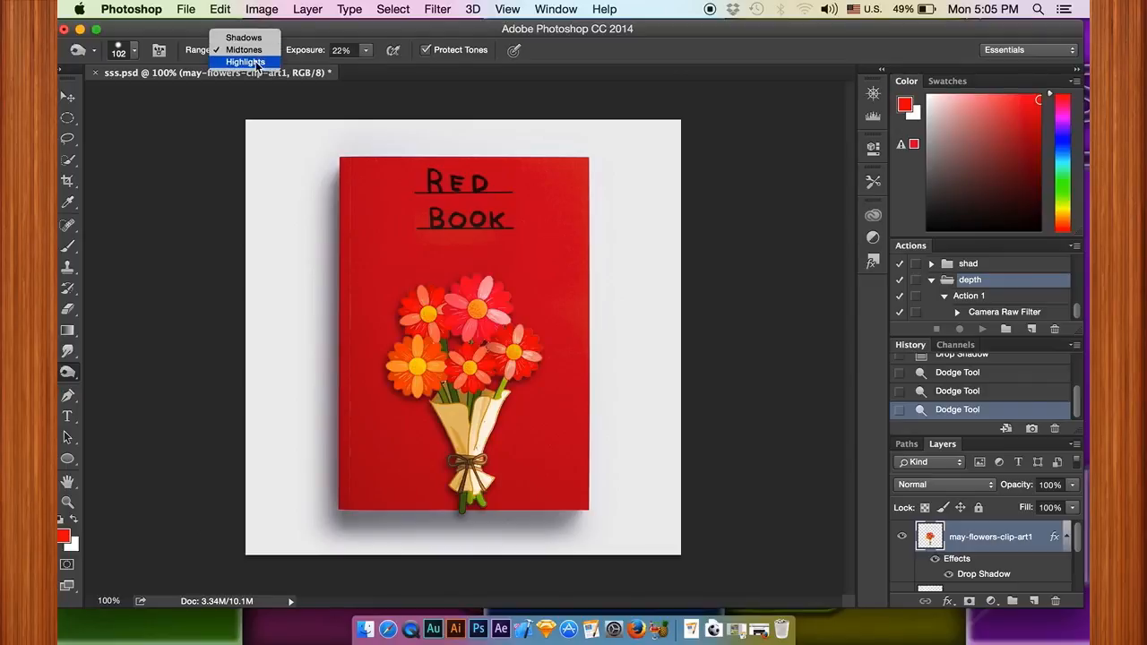
{"action": "left_click", "coordinate": [255, 62]}
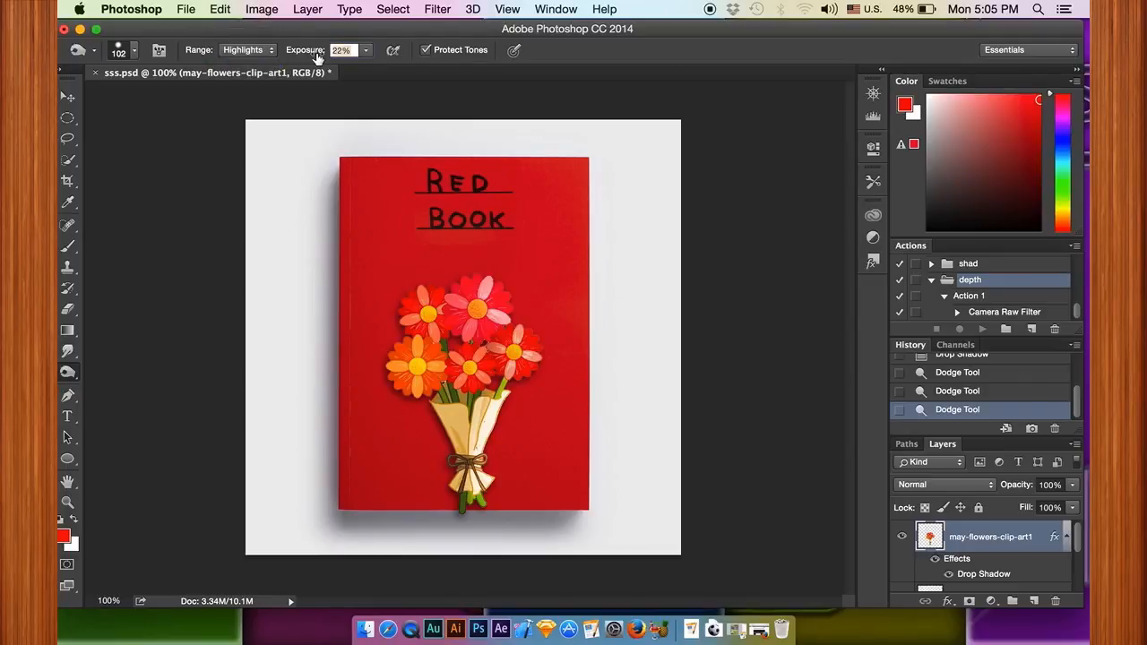
{"action": "type", "text": "20"}
{"action": "left_click", "coordinate": [363, 96]}
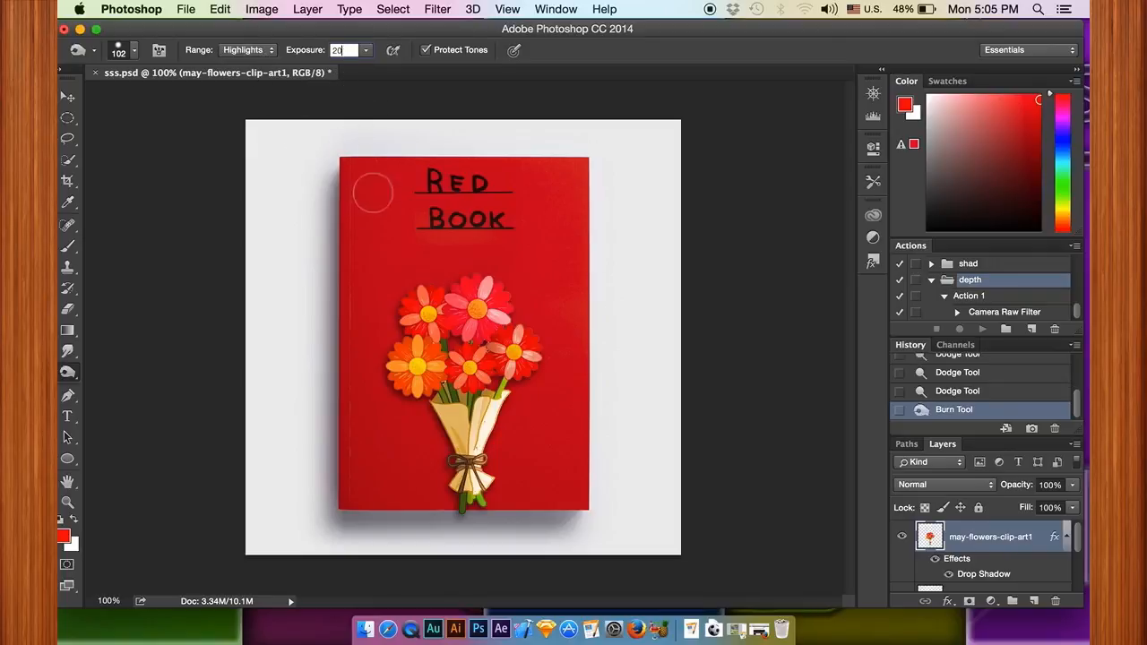
{"action": "key", "text": "Return"}
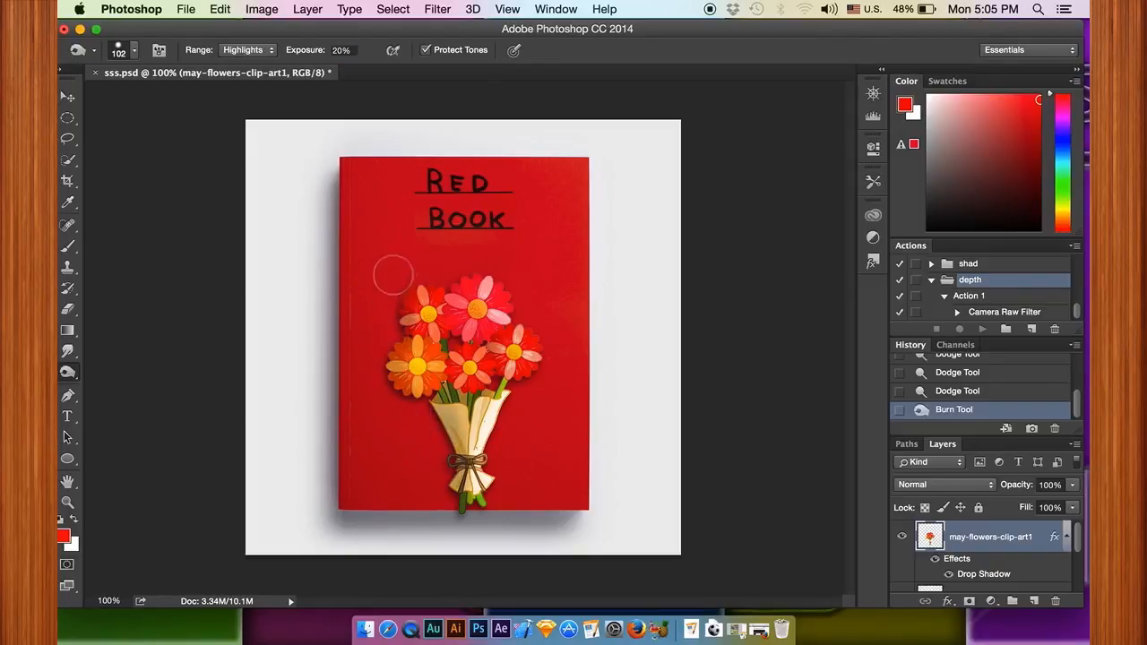
{"action": "mouse_move", "coordinate": [434, 434]}
{"action": "left_mouse_down"}
{"action": "mouse_move", "coordinate": [448, 437]}
{"action": "mouse_move", "coordinate": [451, 491]}
{"action": "left_mouse_up"}
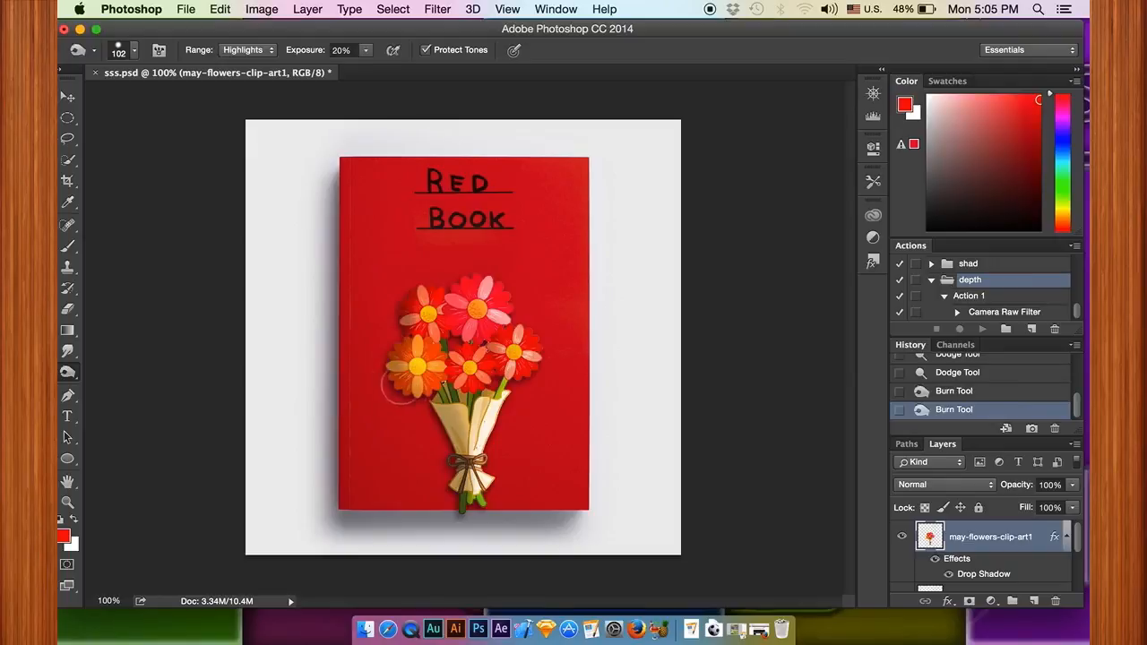
{"action": "left_click_drag", "start_coordinate": [425, 414], "coordinate": [376, 368]}
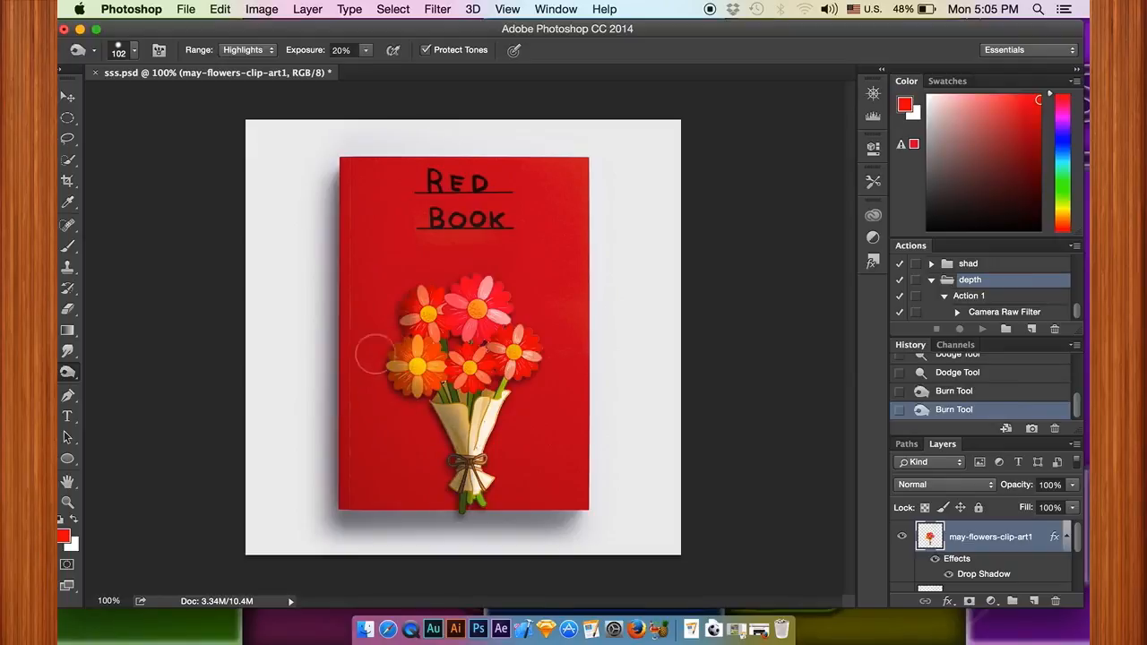
Step: Burn the midtones along the left side of the bouquet's flowers and wrapping
{"action": "left_click", "coordinate": [248, 50]}
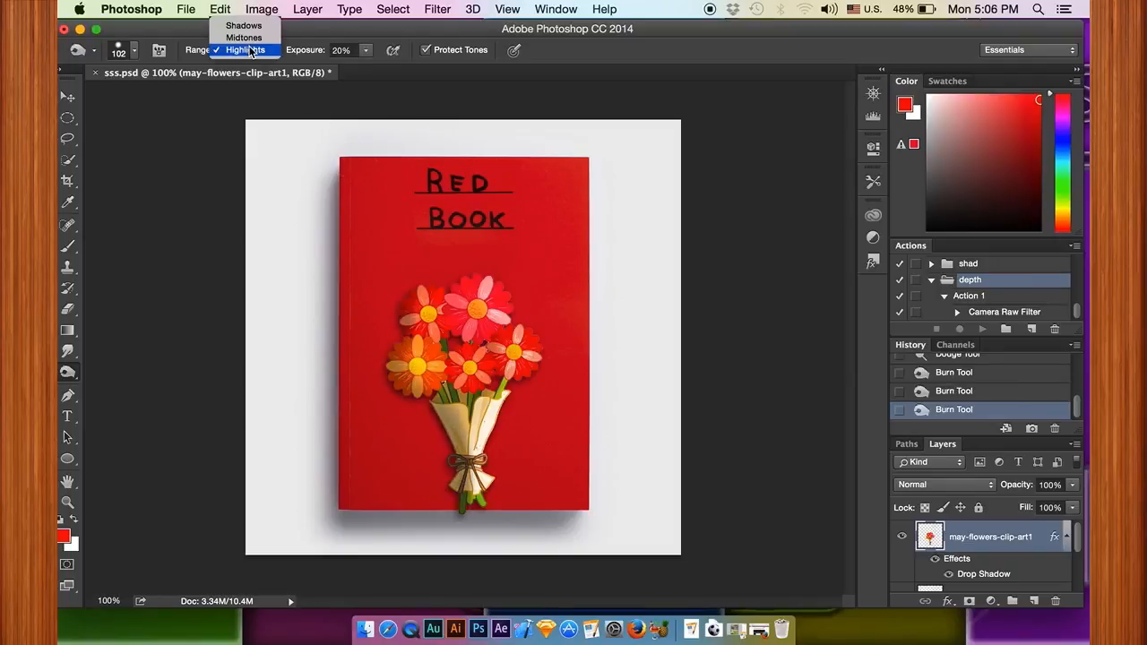
{"action": "left_click", "coordinate": [246, 39]}
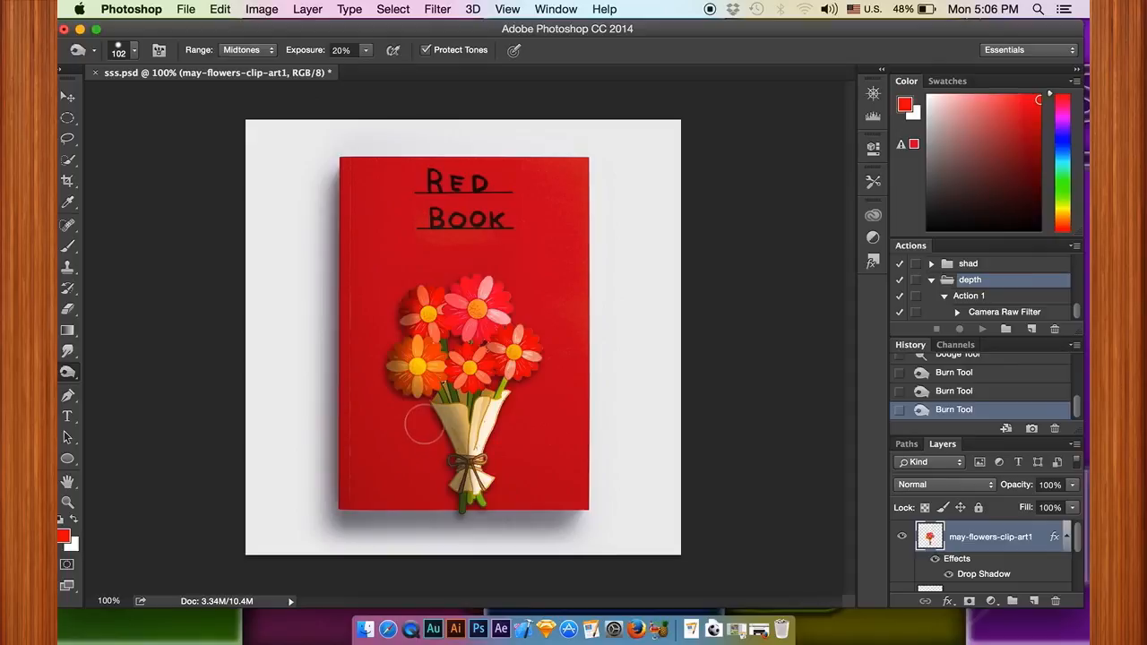
{"action": "mouse_move", "coordinate": [438, 437]}
{"action": "left_mouse_down"}
{"action": "mouse_move", "coordinate": [441, 496]}
{"action": "mouse_move", "coordinate": [440, 476]}
{"action": "left_mouse_up"}
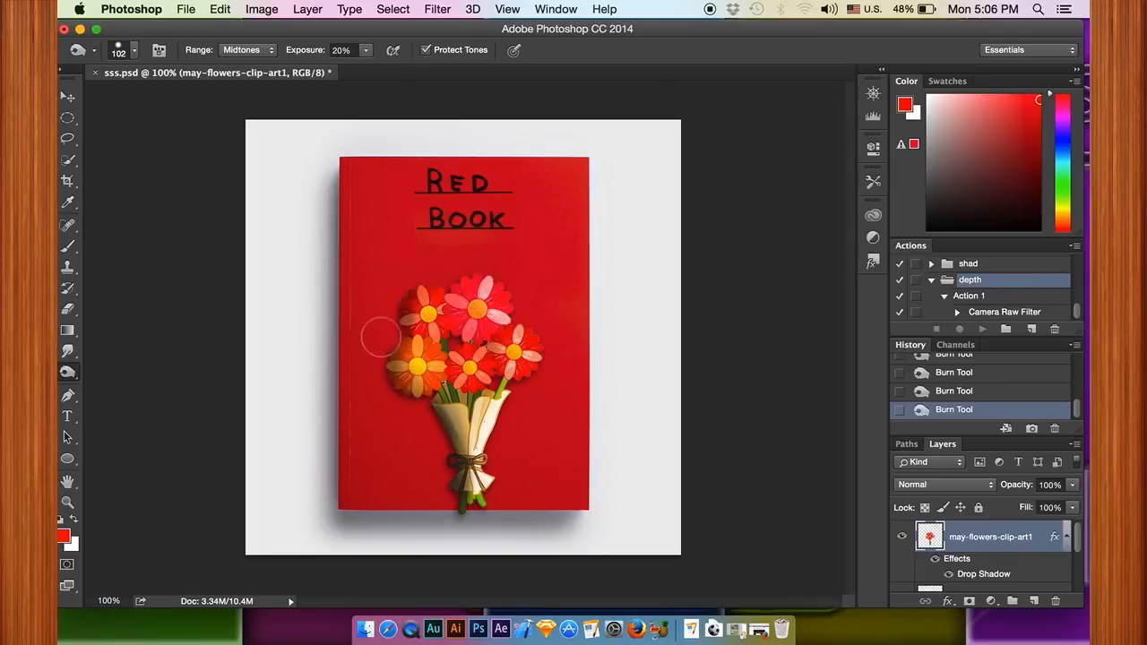
{"action": "scroll", "coordinate": [458, 337], "scroll_direction": "down", "scroll_amount": 1}
{"action": "scroll", "coordinate": [504, 413], "scroll_direction": "down", "scroll_amount": 1}
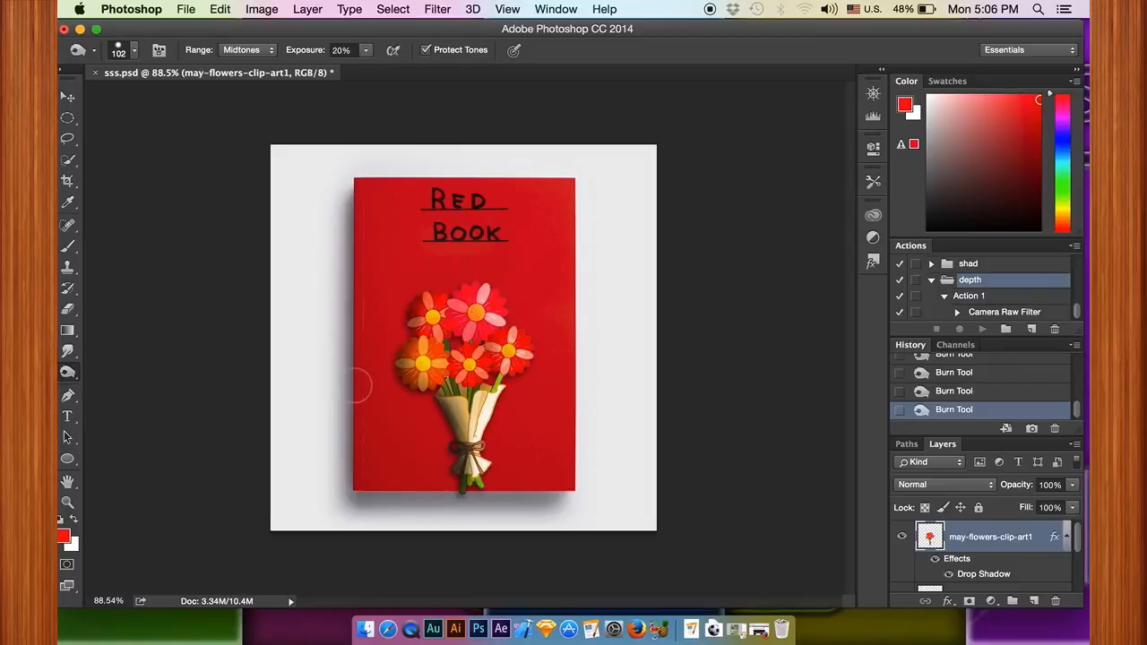
Step: Select the hidden flower-clipart-01 layer beneath the bouquet layer
{"action": "scroll", "coordinate": [961, 547], "scroll_direction": "down", "scroll_amount": 3}
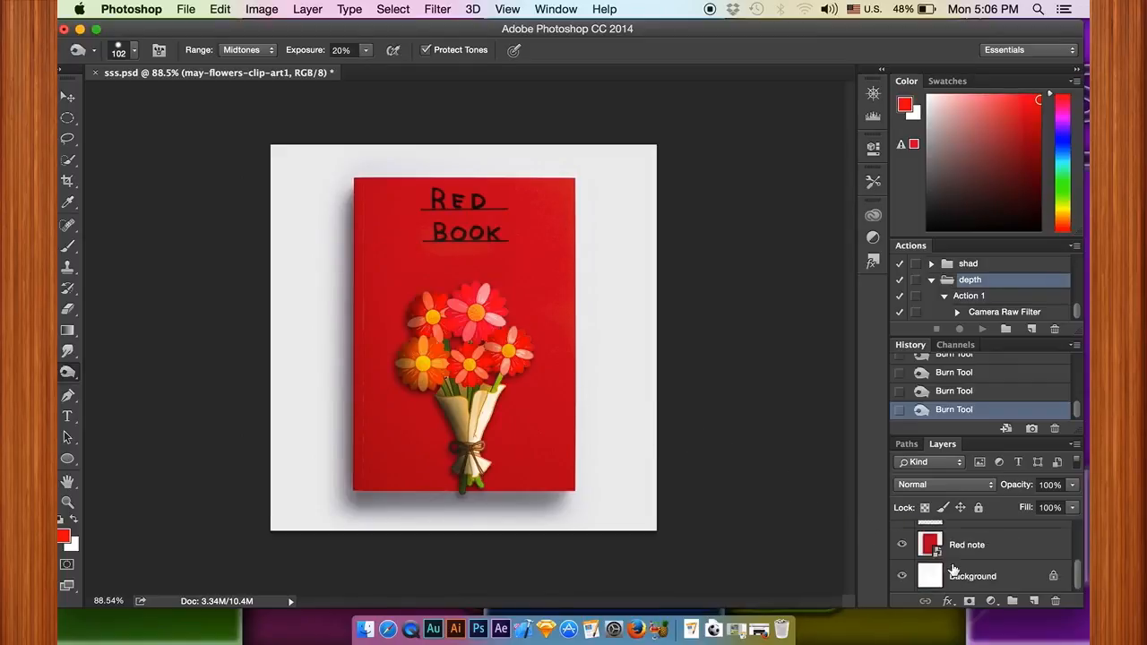
{"action": "scroll", "coordinate": [961, 546], "scroll_direction": "up", "scroll_amount": 1}
{"action": "left_click", "coordinate": [961, 543]}
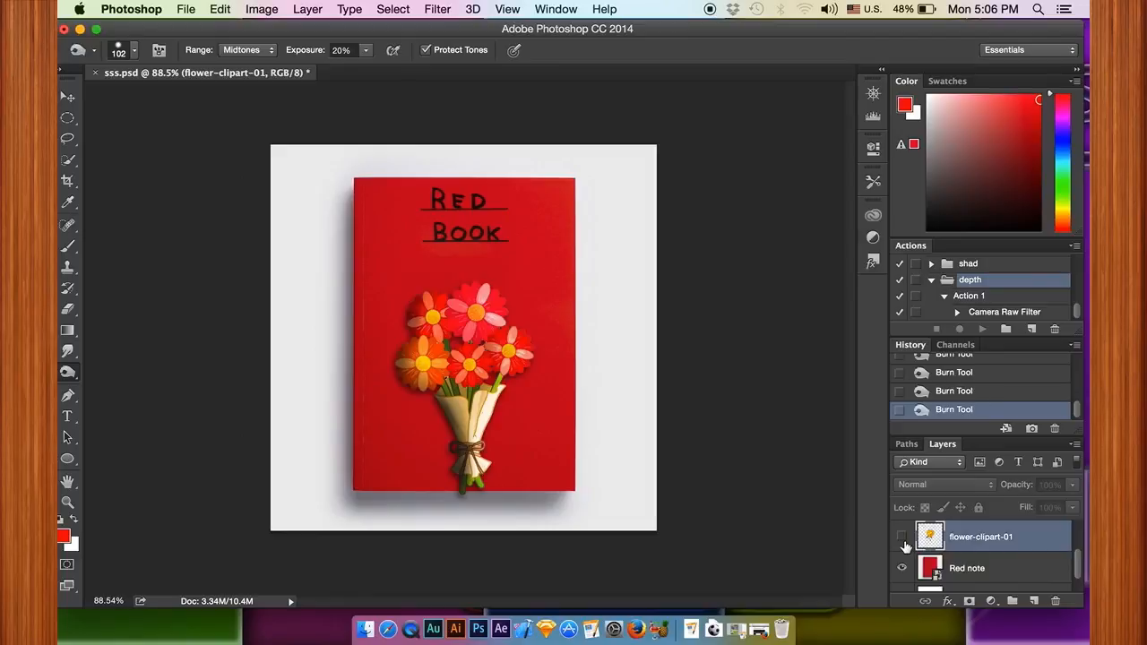
{"action": "left_click", "coordinate": [903, 538]}
{"action": "left_click", "coordinate": [902, 538]}
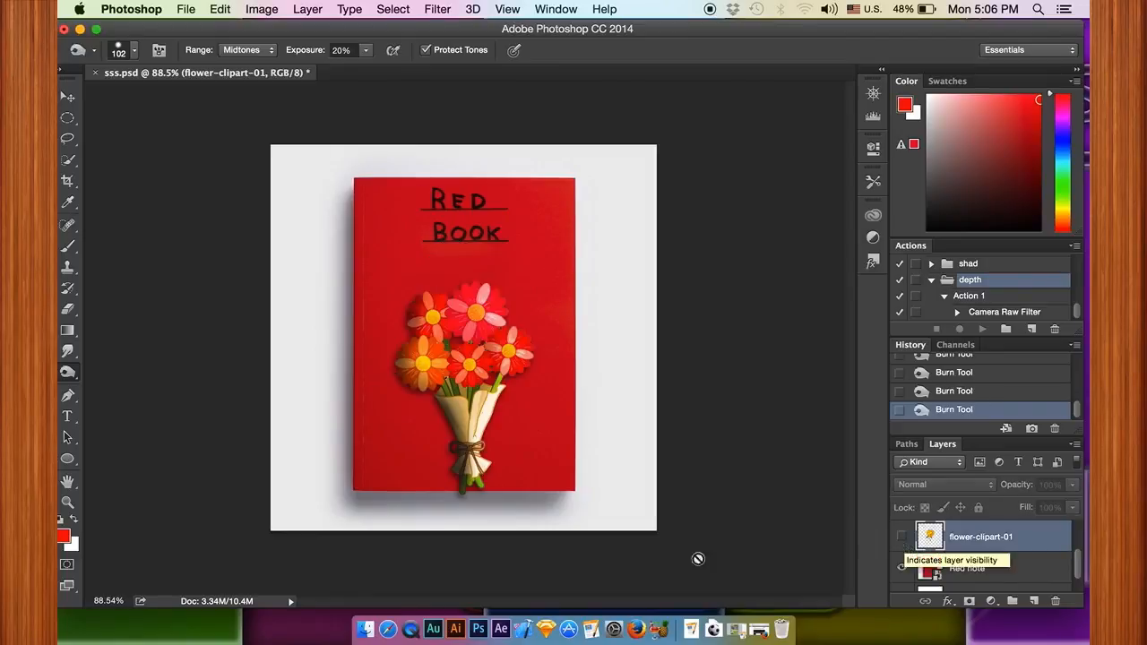
Step: Switch to Finder, look at the source images in the lec 22 folder, and return to Photoshop
{"action": "left_click", "coordinate": [368, 618]}
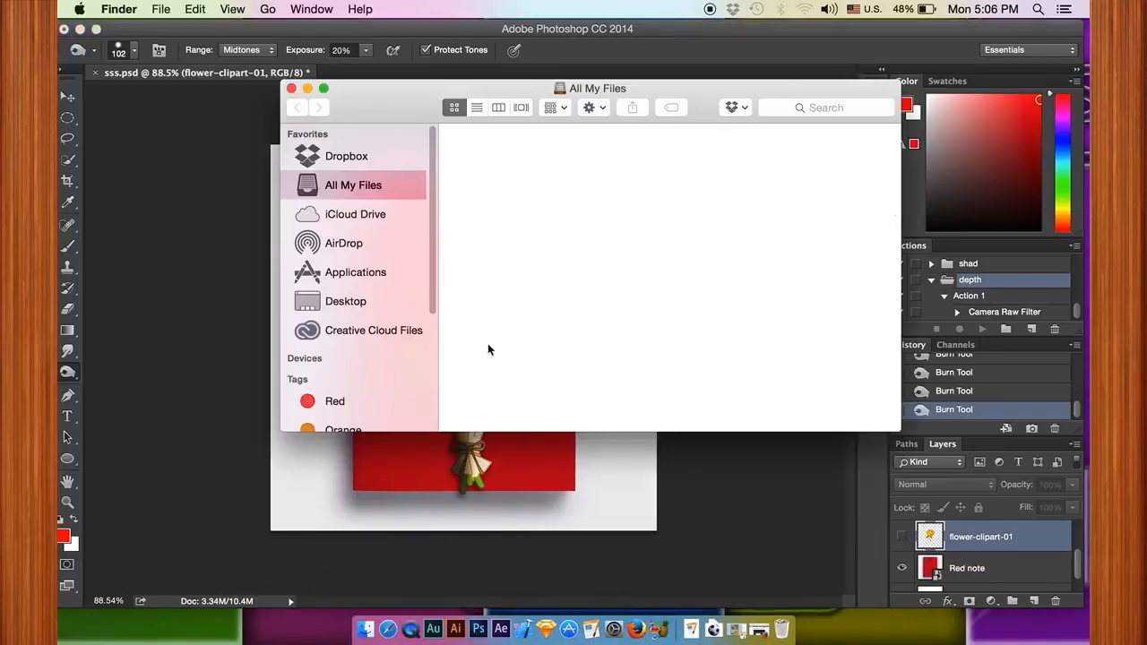
{"action": "left_click", "coordinate": [290, 88]}
{"action": "left_click", "coordinate": [818, 40]}
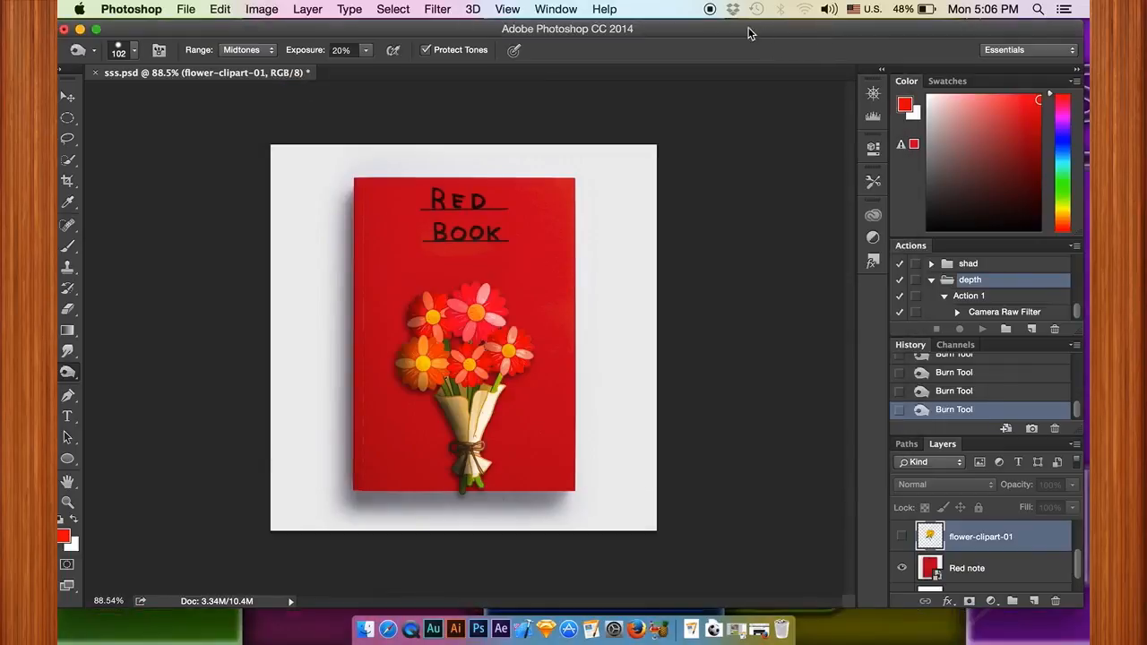
{"action": "left_click_drag", "start_coordinate": [809, 30], "coordinate": [730, 26]}
{"action": "double_click", "coordinate": [1043, 319]}
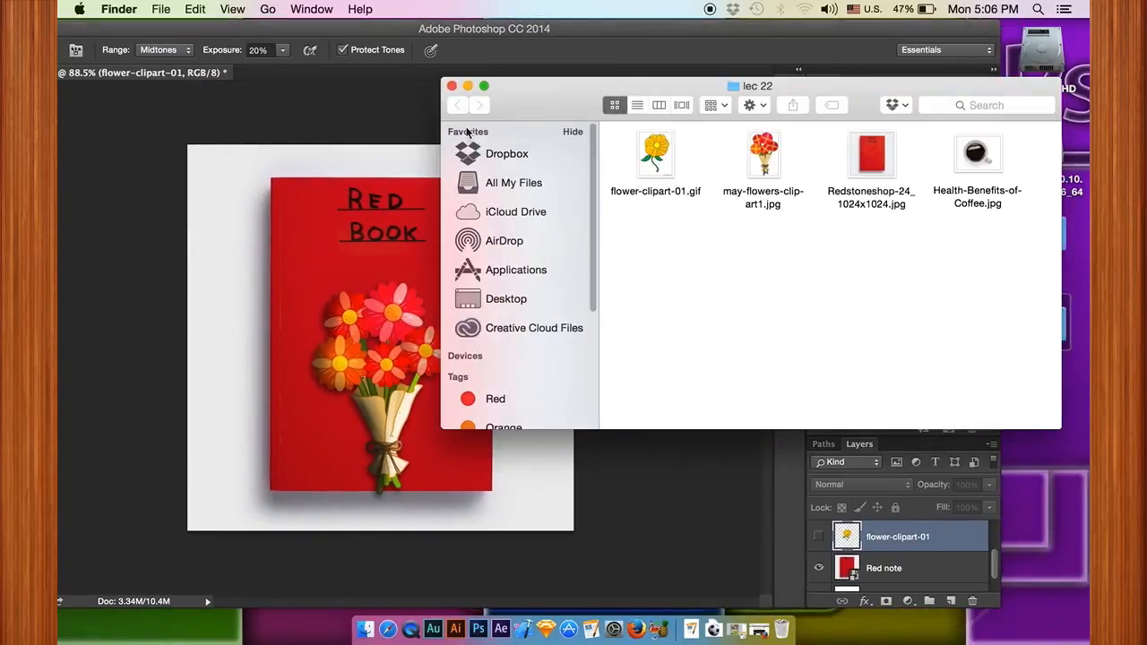
{"action": "left_click", "coordinate": [451, 85]}
{"action": "left_click", "coordinate": [670, 28]}
{"action": "left_click_drag", "start_coordinate": [671, 28], "coordinate": [764, 16]}
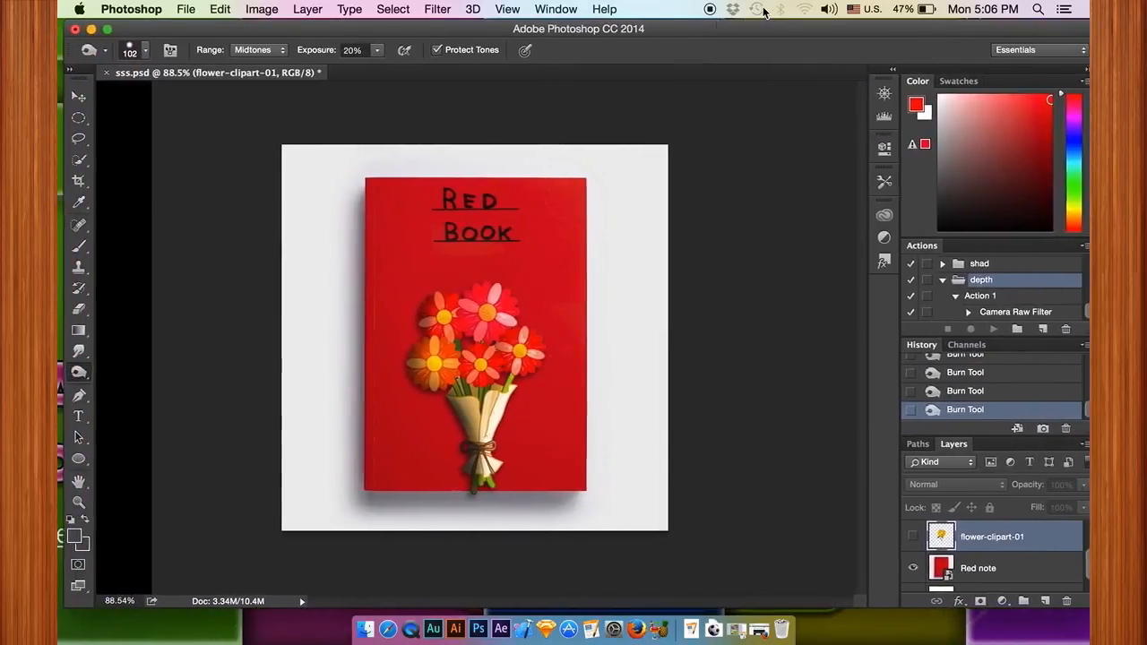
Step: Show the yellow flower layer and move the flower onto the book's upper left edge
{"action": "left_click", "coordinate": [908, 536]}
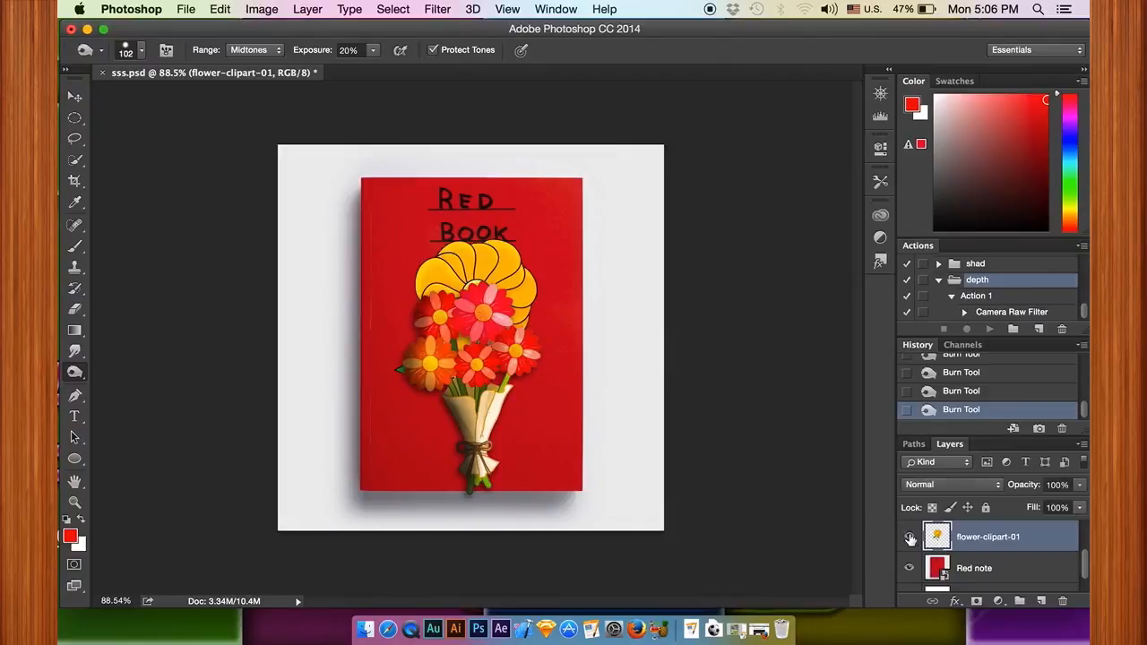
{"action": "key", "text": "v"}
{"action": "left_click_drag", "start_coordinate": [506, 261], "coordinate": [419, 229]}
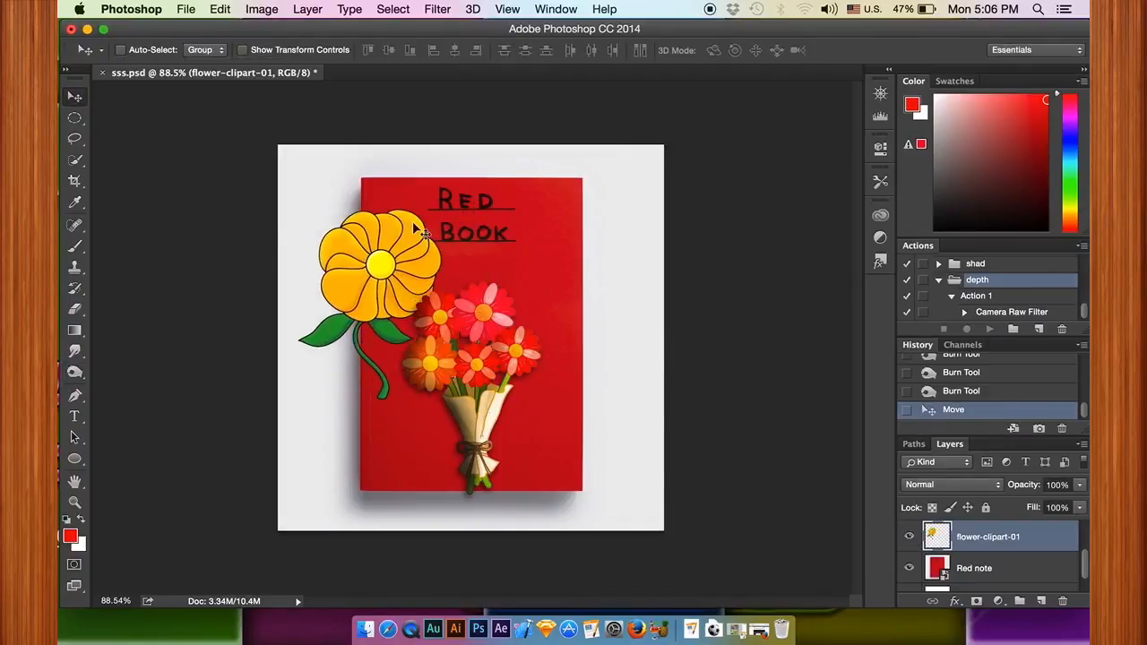
Step: Scale the yellow flower to about 73%, rotate it about -53°, and place it so its stem overlaps the book's left edge
{"action": "key", "text": "ctrl+t"}
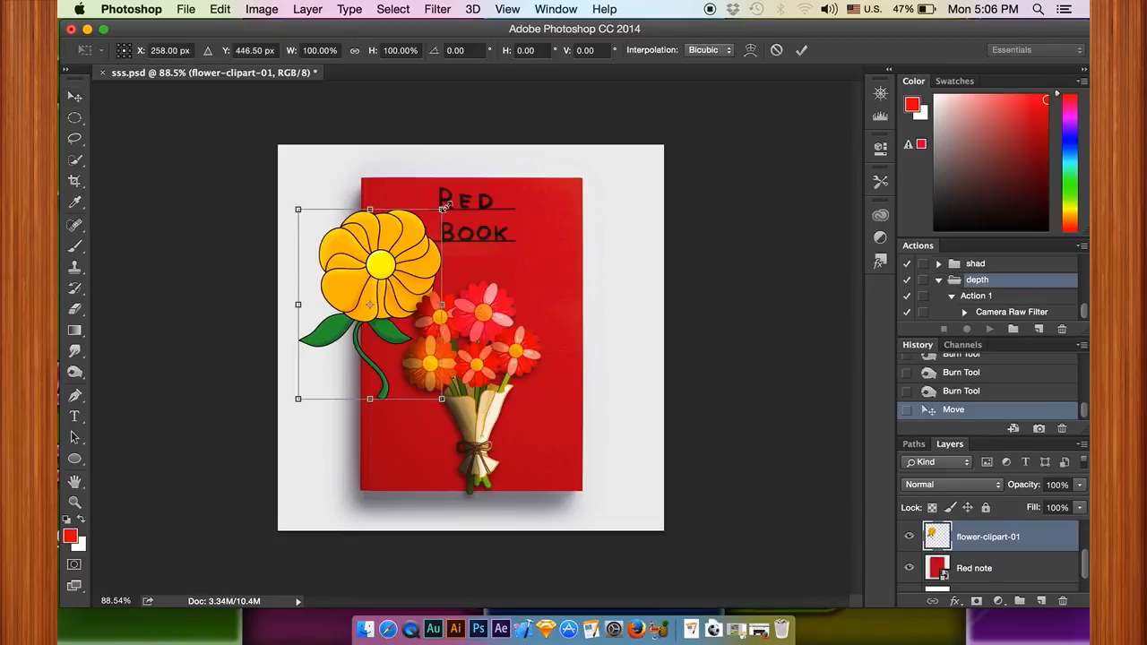
{"action": "left_click_drag", "start_coordinate": [443, 207], "coordinate": [390, 276]}
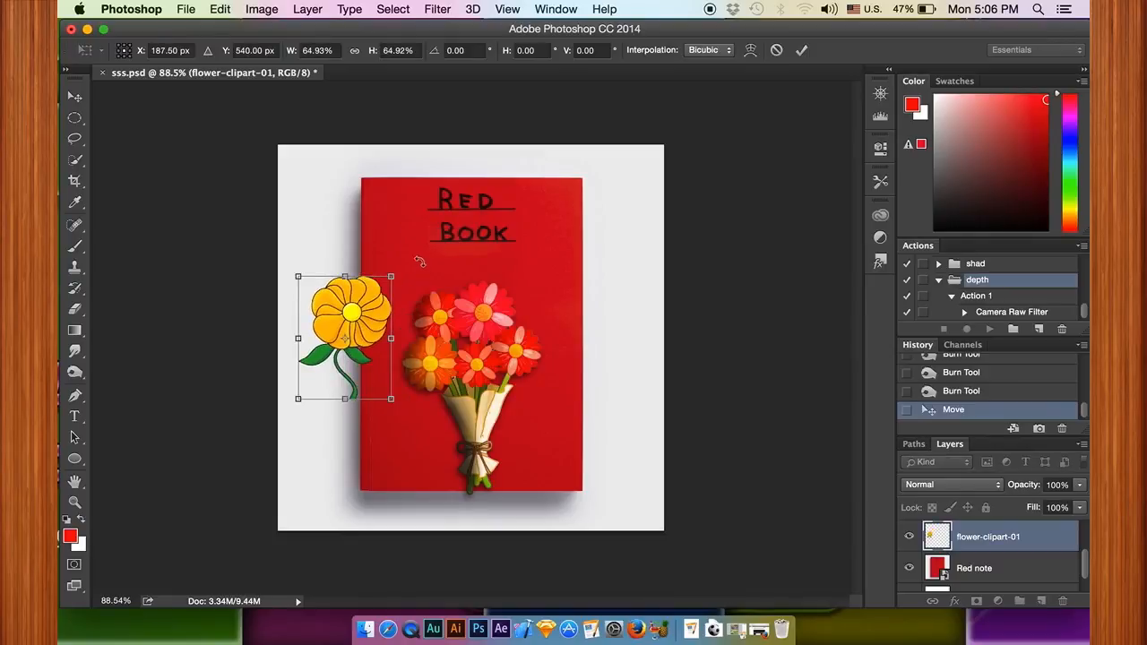
{"action": "left_click_drag", "start_coordinate": [418, 259], "coordinate": [324, 219]}
{"action": "left_click_drag", "start_coordinate": [366, 306], "coordinate": [378, 257]}
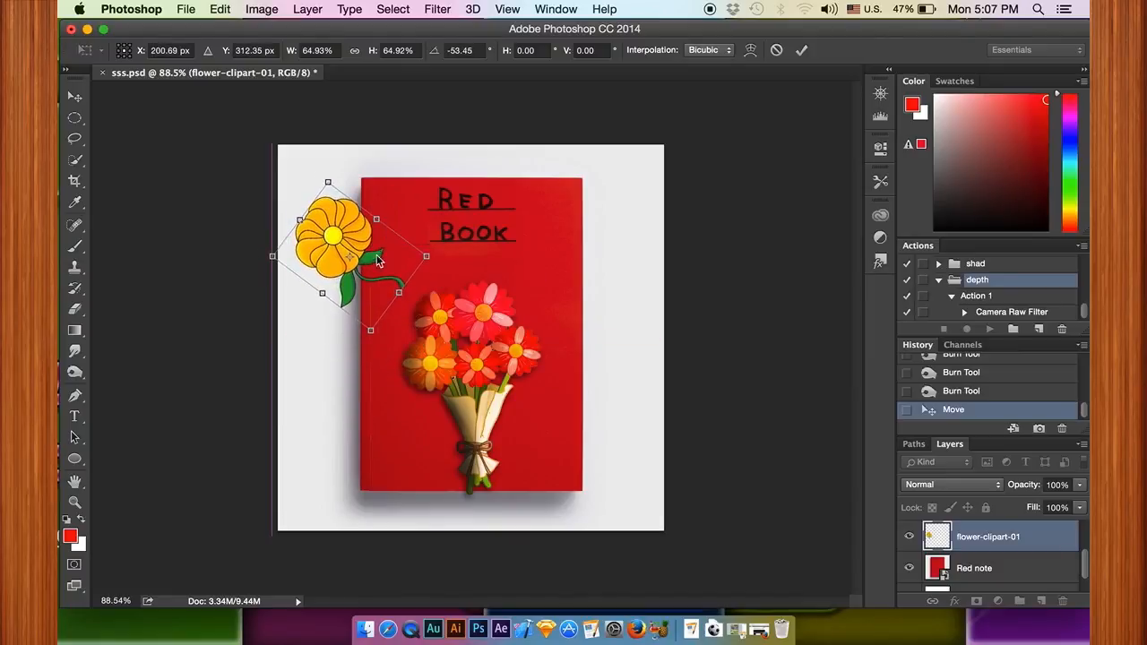
{"action": "left_click_drag", "start_coordinate": [370, 329], "coordinate": [376, 349]}
{"action": "left_click_drag", "start_coordinate": [387, 306], "coordinate": [383, 307]}
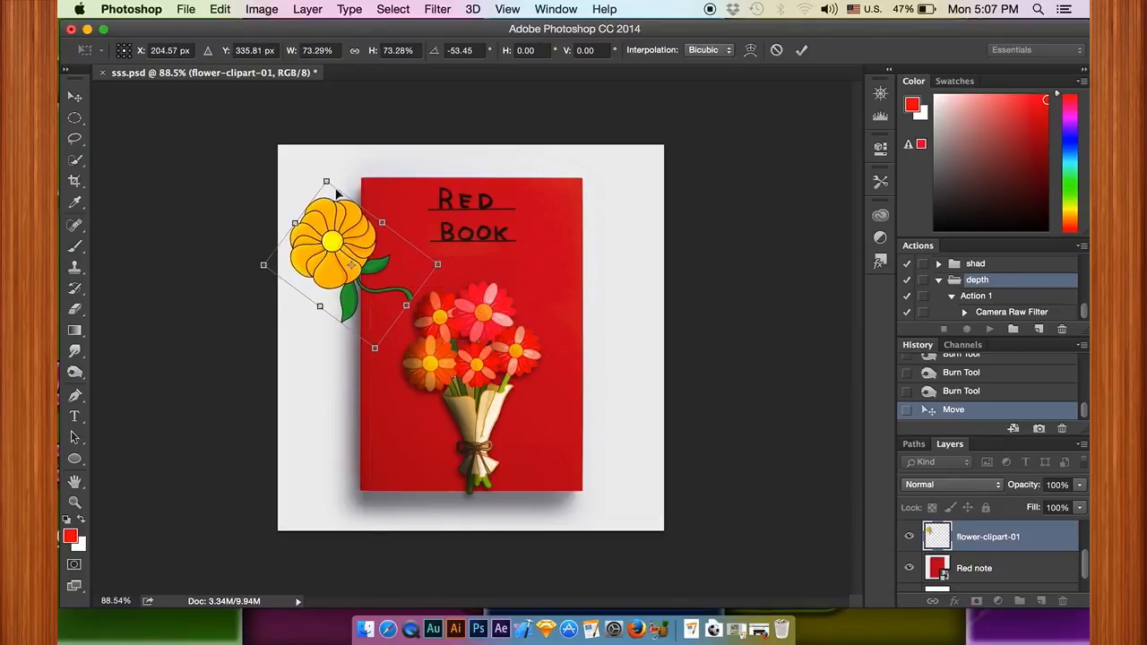
{"action": "left_click_drag", "start_coordinate": [356, 268], "coordinate": [355, 266]}
{"action": "left_click", "coordinate": [801, 49]}
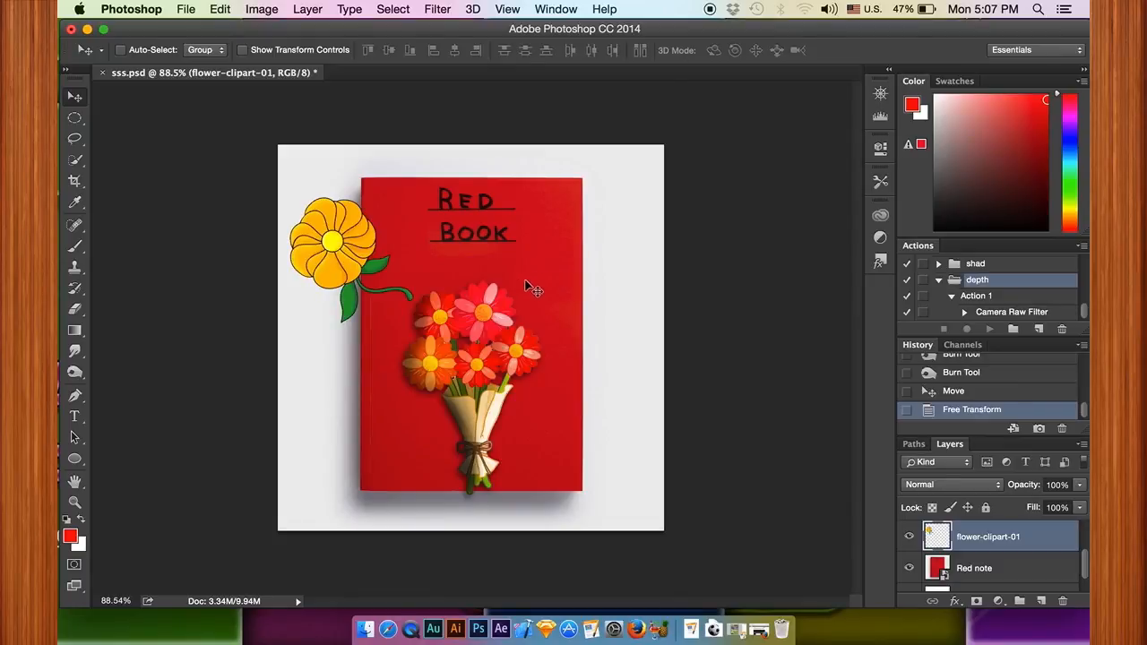
Step: Set up the Eraser with a hard 84 px brush at 100% opacity for the flower-clipart-01 layer
{"action": "left_click", "coordinate": [1005, 577]}
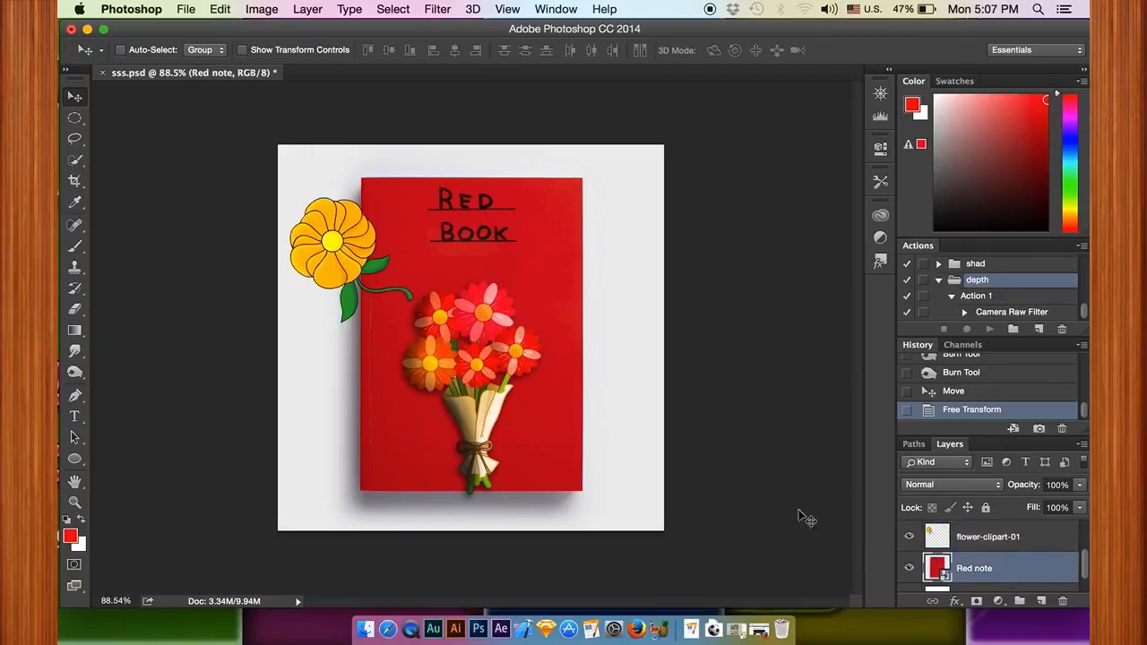
{"action": "left_click", "coordinate": [75, 159]}
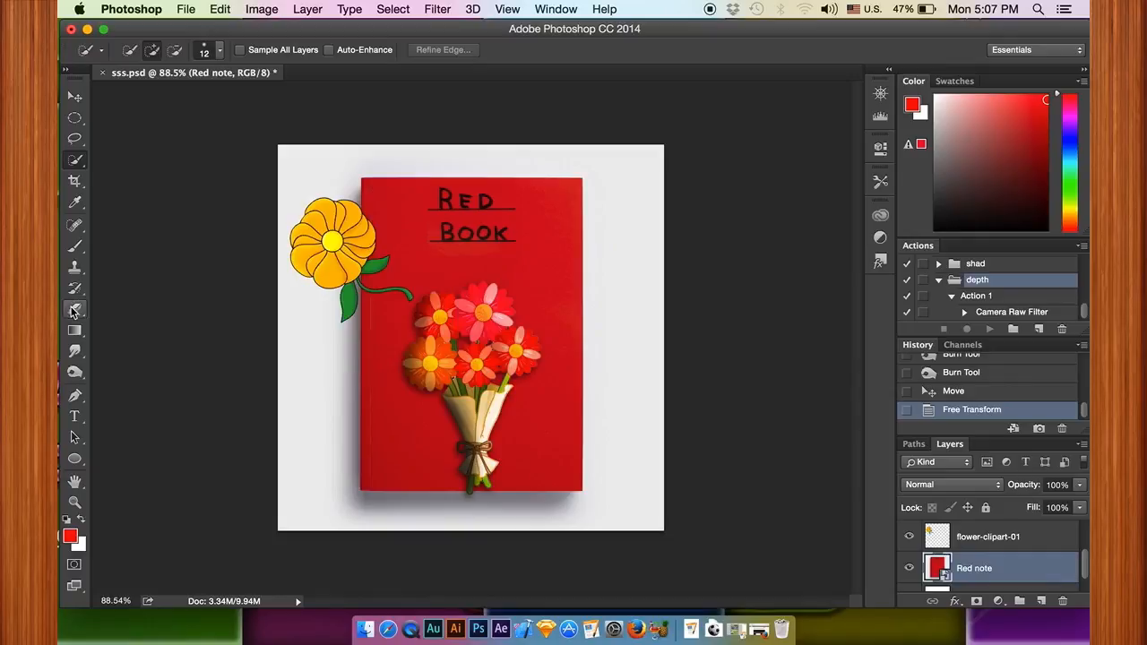
{"action": "left_click", "coordinate": [958, 546]}
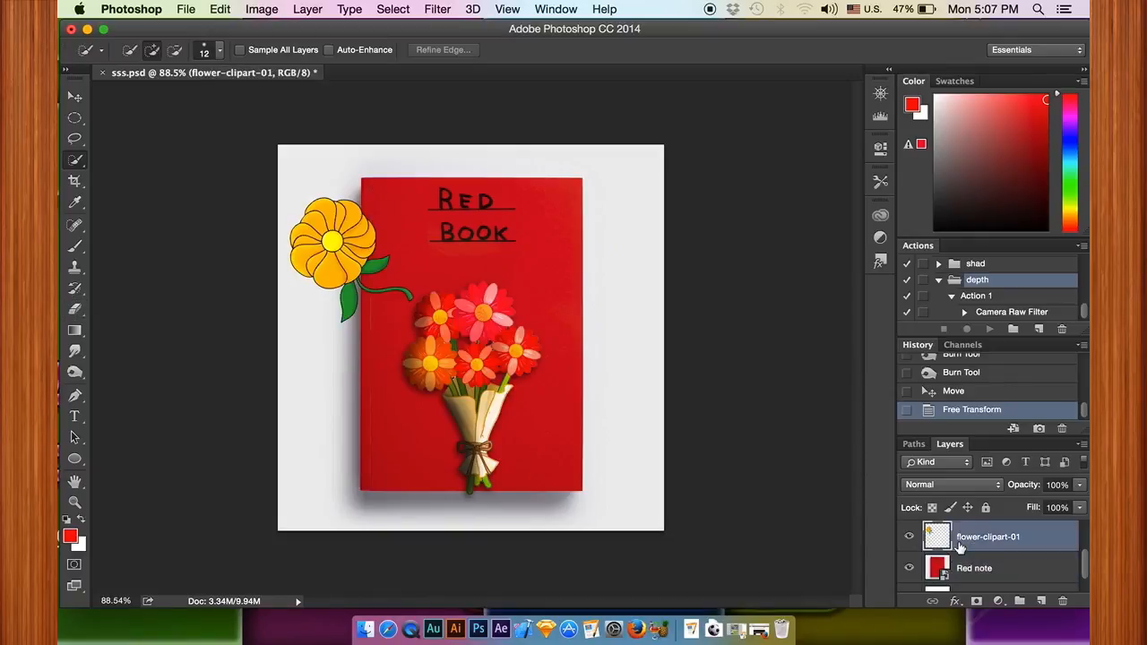
{"action": "left_click", "coordinate": [911, 537]}
{"action": "left_click", "coordinate": [74, 309]}
{"action": "right_click", "coordinate": [472, 302]}
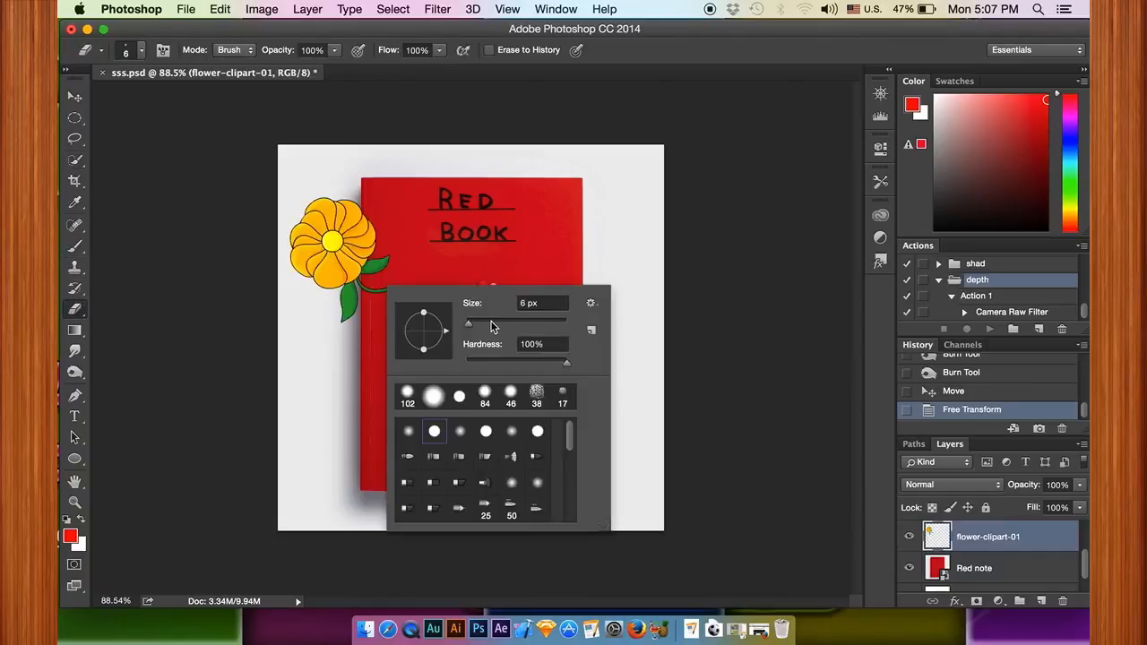
{"action": "left_click", "coordinate": [484, 324]}
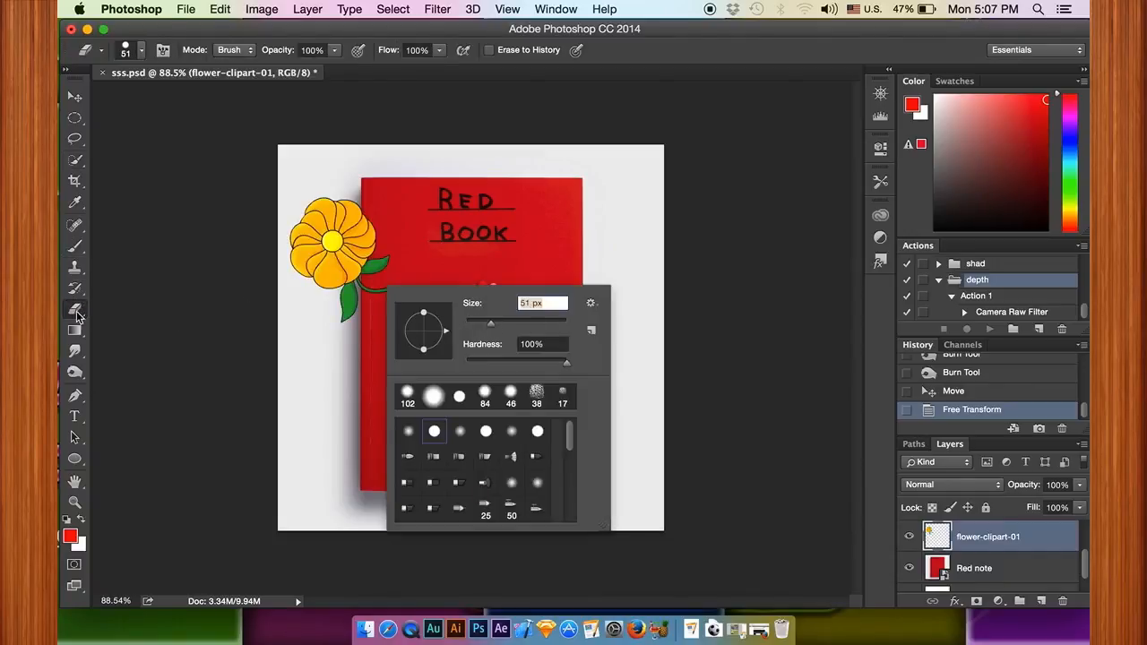
{"action": "left_click", "coordinate": [507, 324]}
Step: Try to erase the flower's overlap with the book freehand, and revert to the state before erasing
{"action": "left_click_drag", "start_coordinate": [382, 282], "coordinate": [398, 294]}
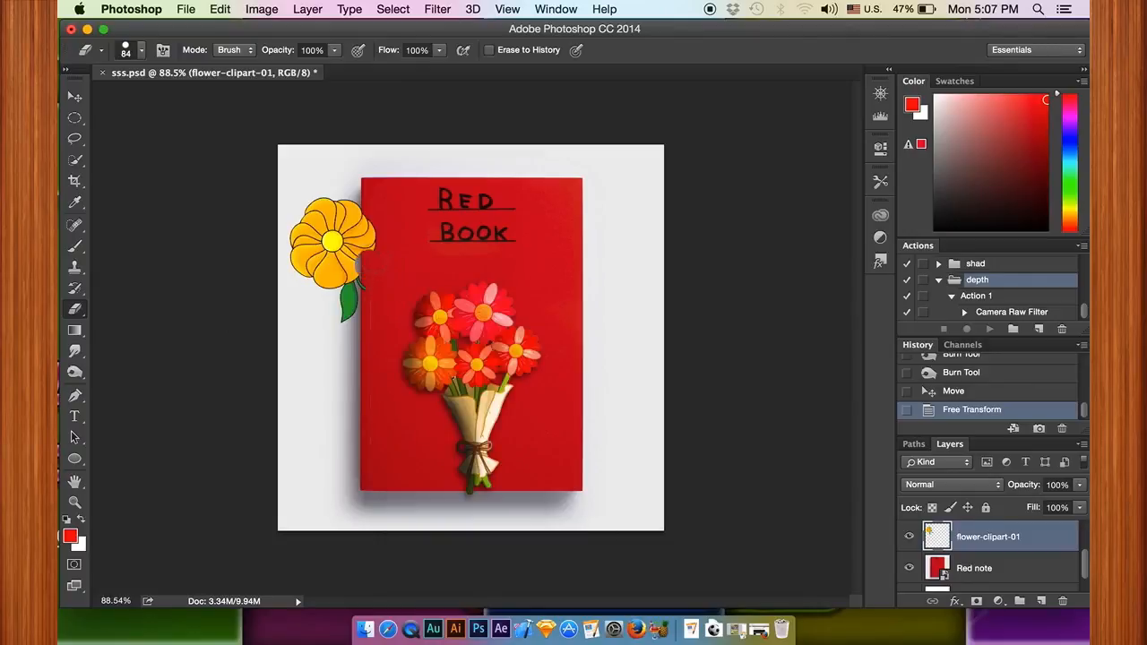
{"action": "left_click_drag", "start_coordinate": [395, 223], "coordinate": [394, 247]}
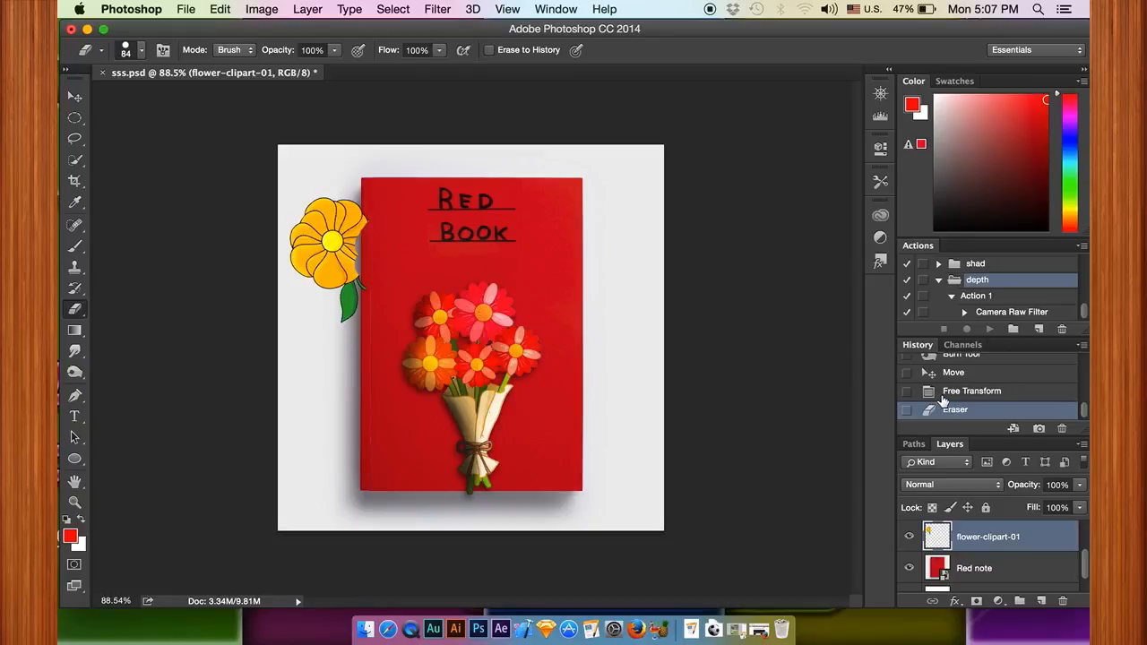
{"action": "left_click", "coordinate": [943, 394]}
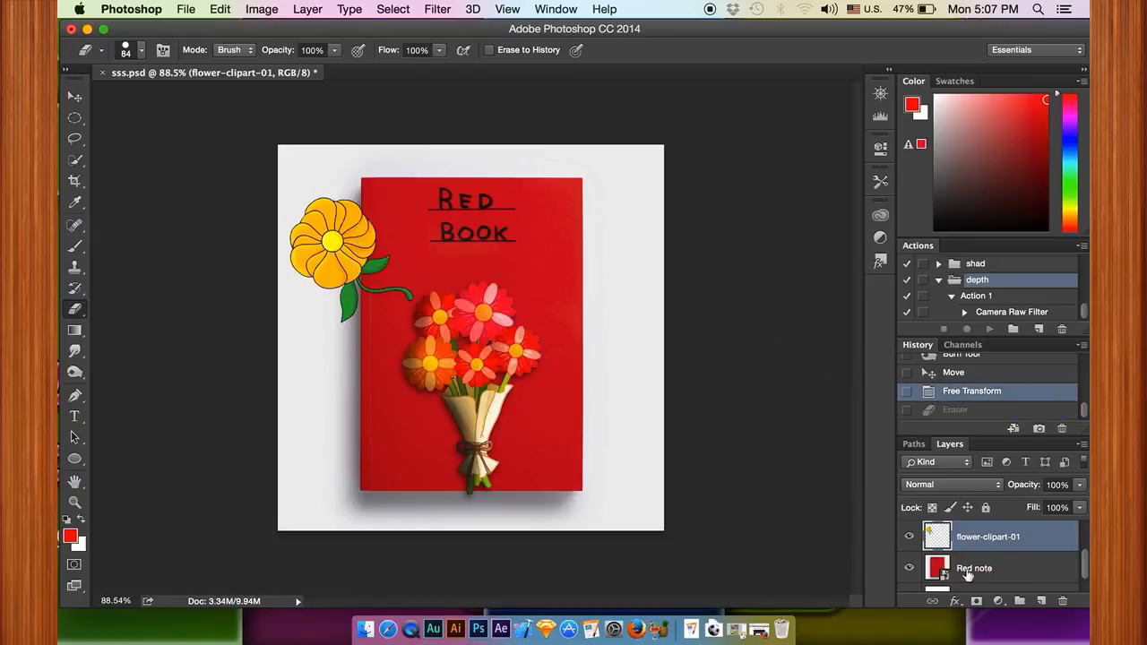
Step: Select the red book's cover on the Red note layer with the Quick Selection tool
{"action": "left_click", "coordinate": [968, 570]}
{"action": "left_click", "coordinate": [76, 161]}
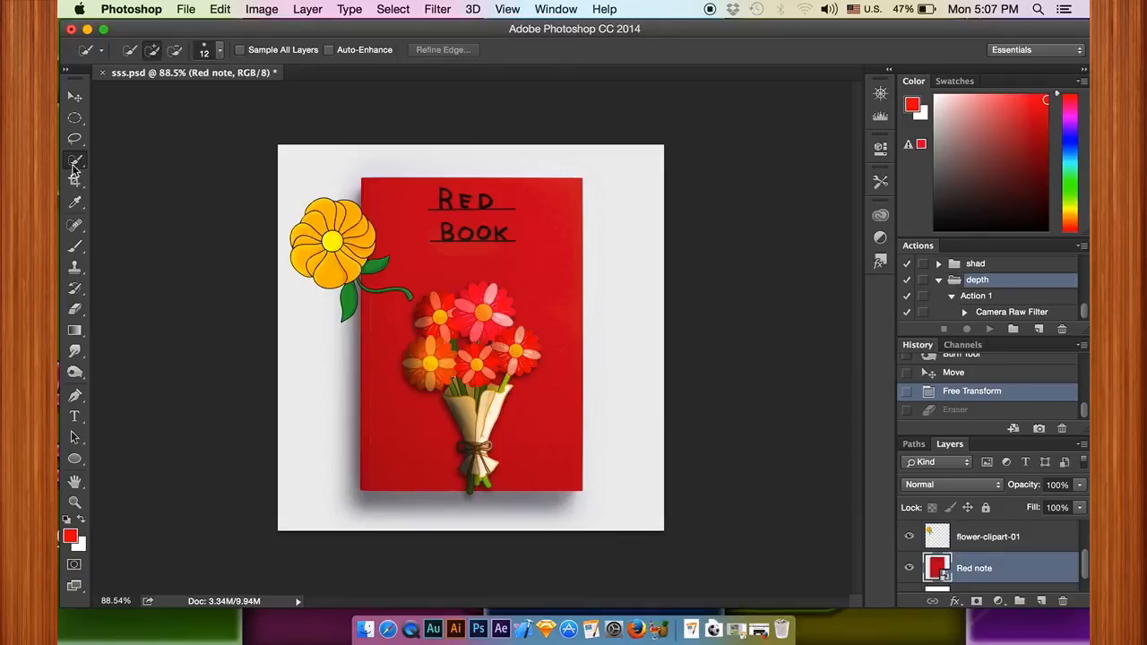
{"action": "right_click", "coordinate": [76, 165]}
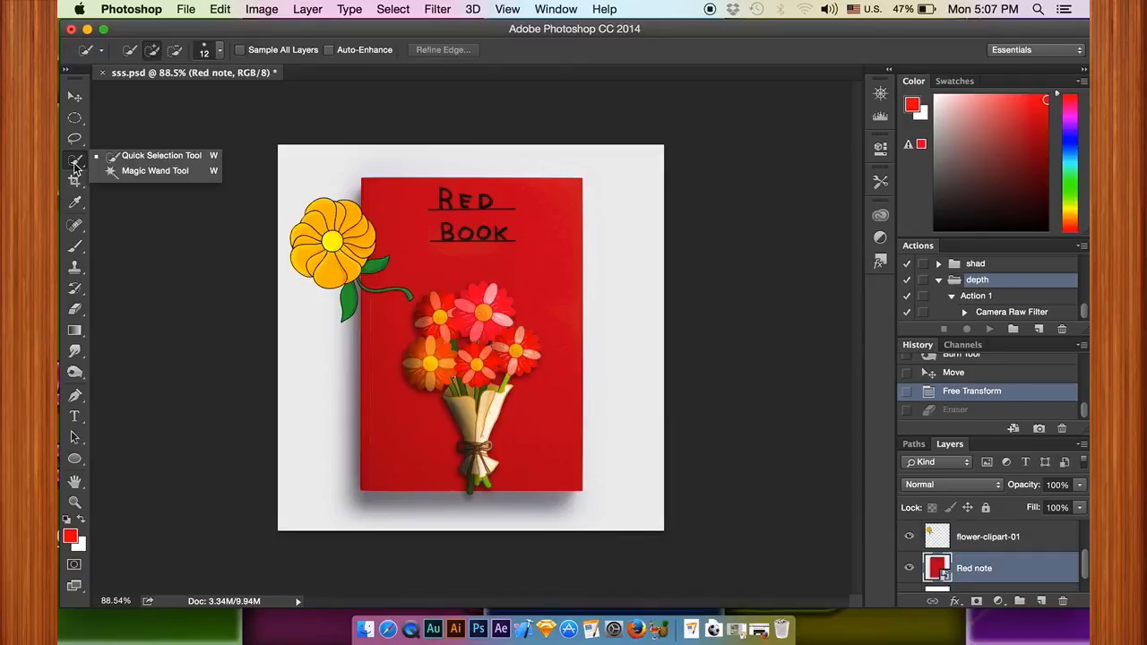
{"action": "left_click", "coordinate": [78, 160]}
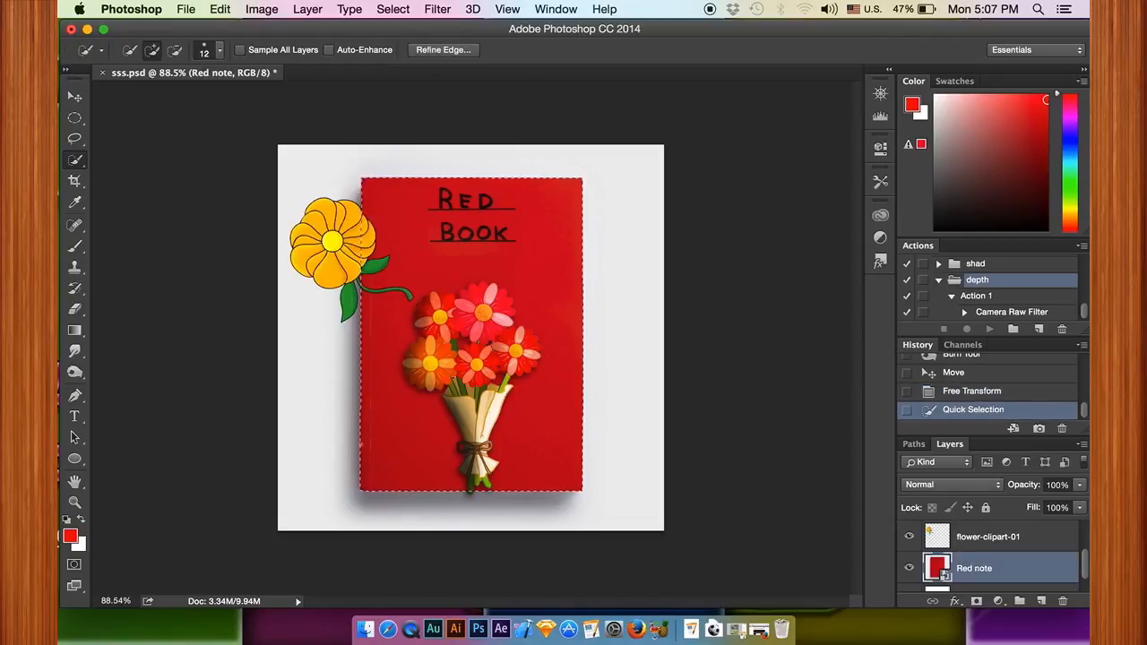
Step: Erase the yellow flower's petals, leaf and stem inside the book selection on flower-clipart-01, and deselect
{"action": "left_click", "coordinate": [985, 541]}
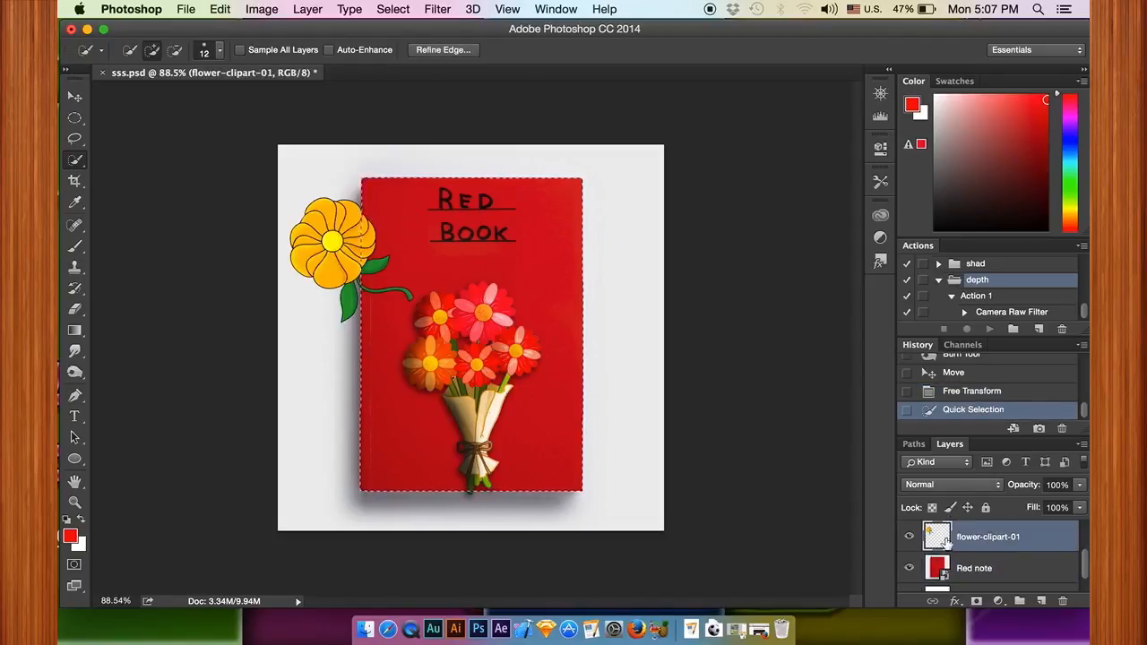
{"action": "left_click", "coordinate": [75, 311]}
{"action": "mouse_move", "coordinate": [419, 315]}
{"action": "left_mouse_down"}
{"action": "mouse_move", "coordinate": [384, 292]}
{"action": "mouse_move", "coordinate": [410, 286]}
{"action": "mouse_move", "coordinate": [386, 267]}
{"action": "mouse_move", "coordinate": [373, 210]}
{"action": "mouse_move", "coordinate": [394, 228]}
{"action": "mouse_move", "coordinate": [384, 217]}
{"action": "mouse_move", "coordinate": [374, 262]}
{"action": "left_mouse_up"}
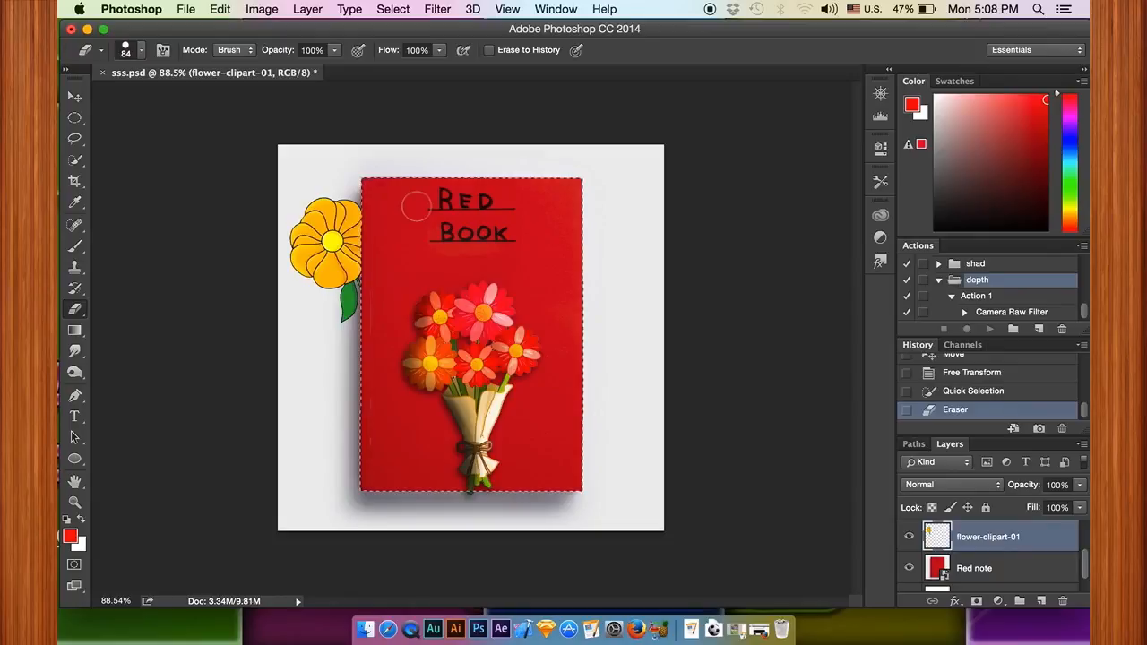
{"action": "key", "text": "super+d"}
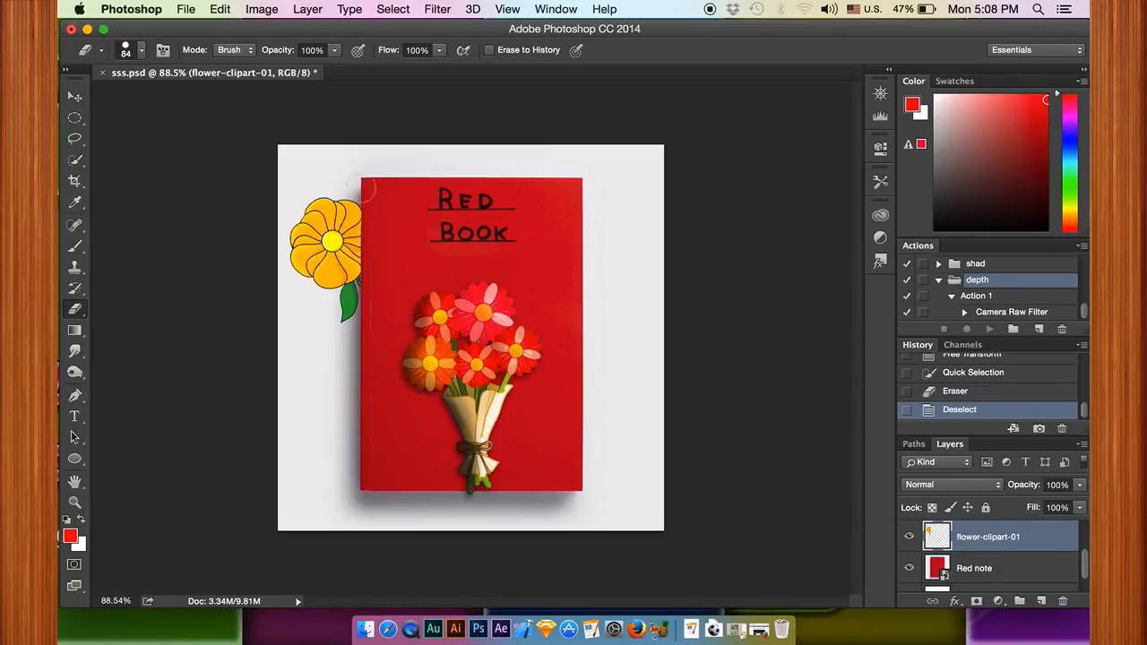
Step: Burn the highlights of the yellow flower along the book's edge at 20% exposure with a 102 px brush
{"action": "left_click", "coordinate": [74, 373]}
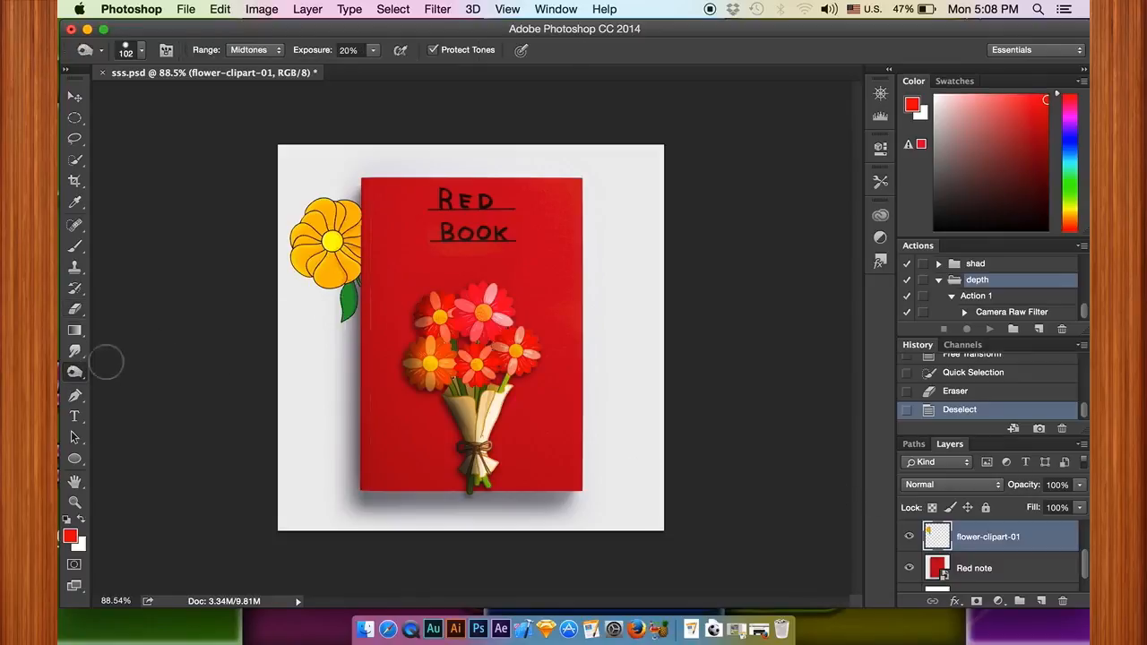
{"action": "left_click", "coordinate": [271, 52]}
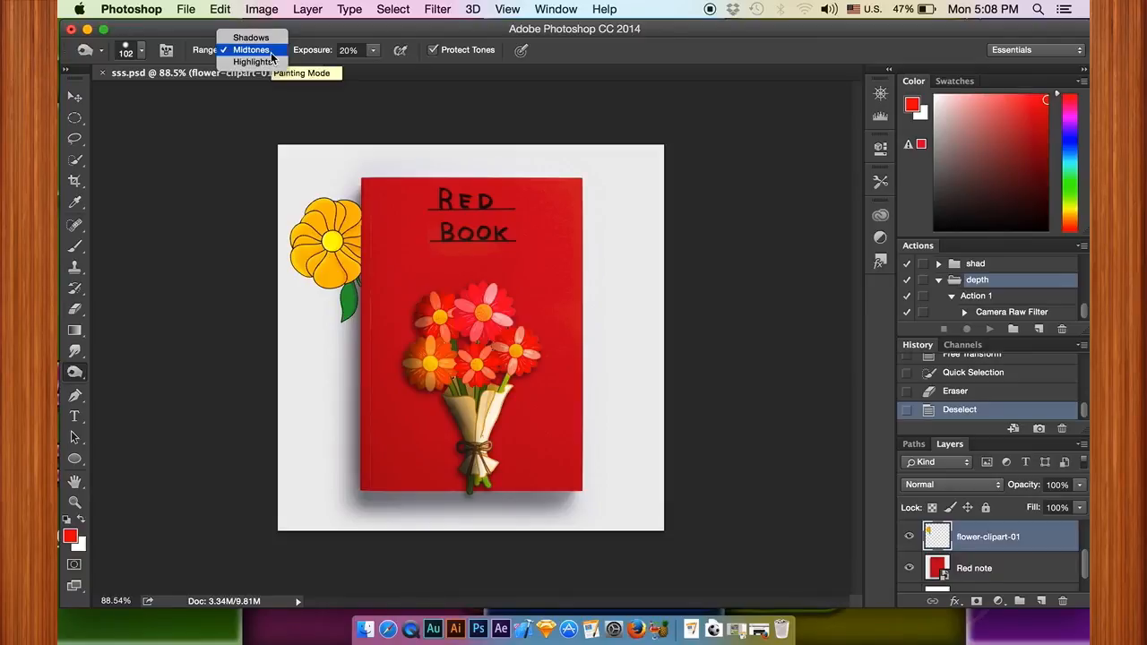
{"action": "left_click", "coordinate": [260, 61]}
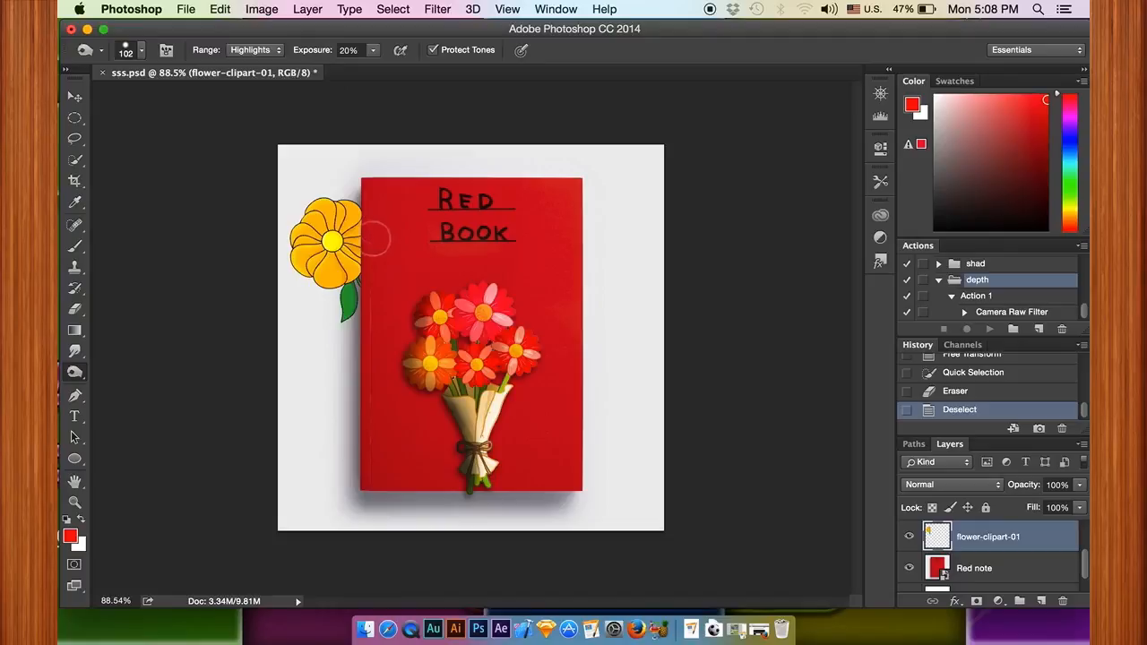
{"action": "mouse_move", "coordinate": [372, 232]}
{"action": "left_mouse_down"}
{"action": "mouse_move", "coordinate": [363, 314]}
{"action": "mouse_move", "coordinate": [363, 196]}
{"action": "mouse_move", "coordinate": [370, 279]}
{"action": "left_mouse_up"}
Step: Burn the midtones of the yellow flower's petals and leaf where they meet the book's edge
{"action": "left_click", "coordinate": [283, 50]}
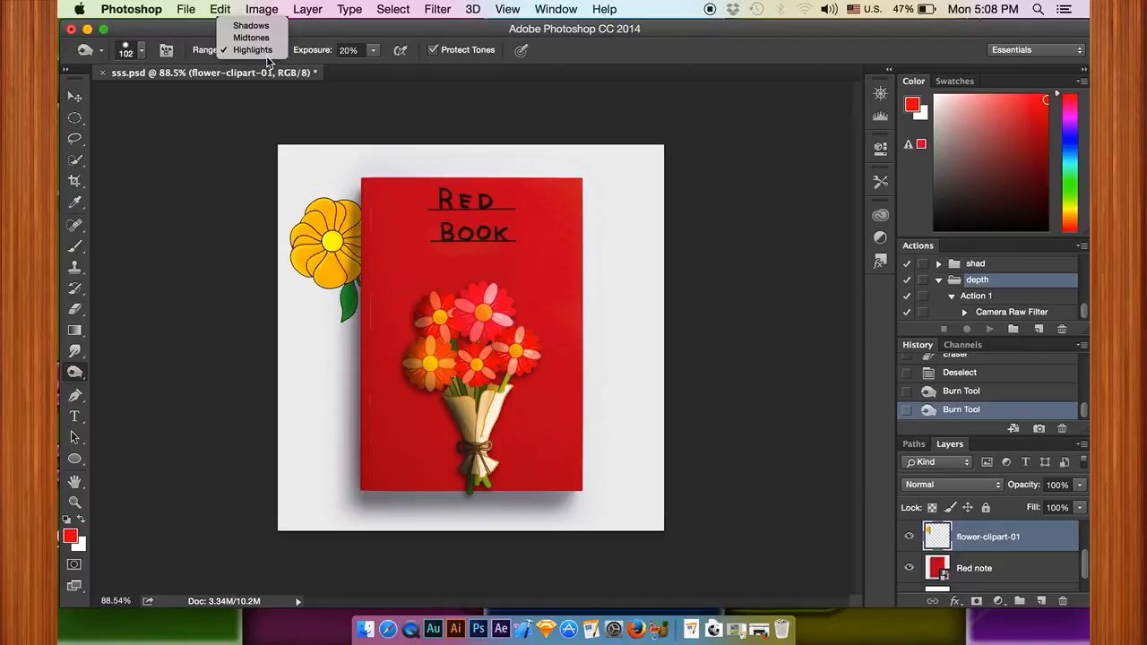
{"action": "left_click", "coordinate": [255, 36]}
{"action": "mouse_move", "coordinate": [371, 215]}
{"action": "left_mouse_down"}
{"action": "mouse_move", "coordinate": [374, 289]}
{"action": "mouse_move", "coordinate": [369, 198]}
{"action": "mouse_move", "coordinate": [370, 306]}
{"action": "mouse_move", "coordinate": [368, 229]}
{"action": "mouse_move", "coordinate": [362, 296]}
{"action": "left_mouse_up"}
{"action": "scroll", "coordinate": [381, 355], "scroll_direction": "down", "scroll_amount": 1}
{"action": "scroll", "coordinate": [380, 356], "scroll_direction": "down", "scroll_amount": 2}
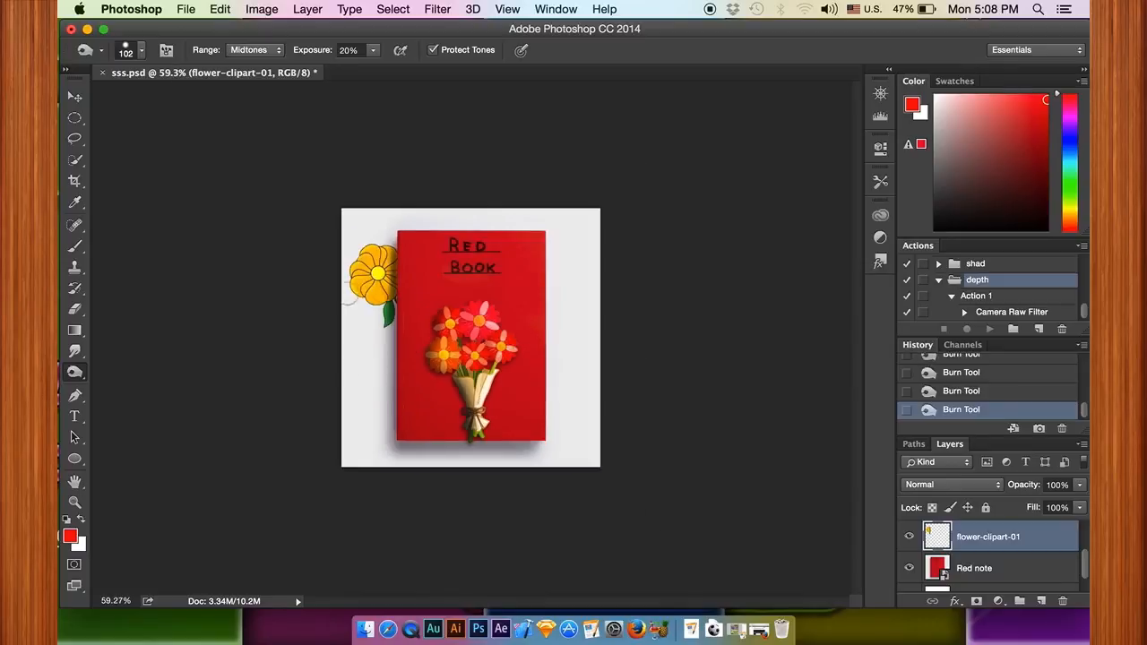
{"action": "scroll", "coordinate": [399, 325], "scroll_direction": "up", "scroll_amount": 2}
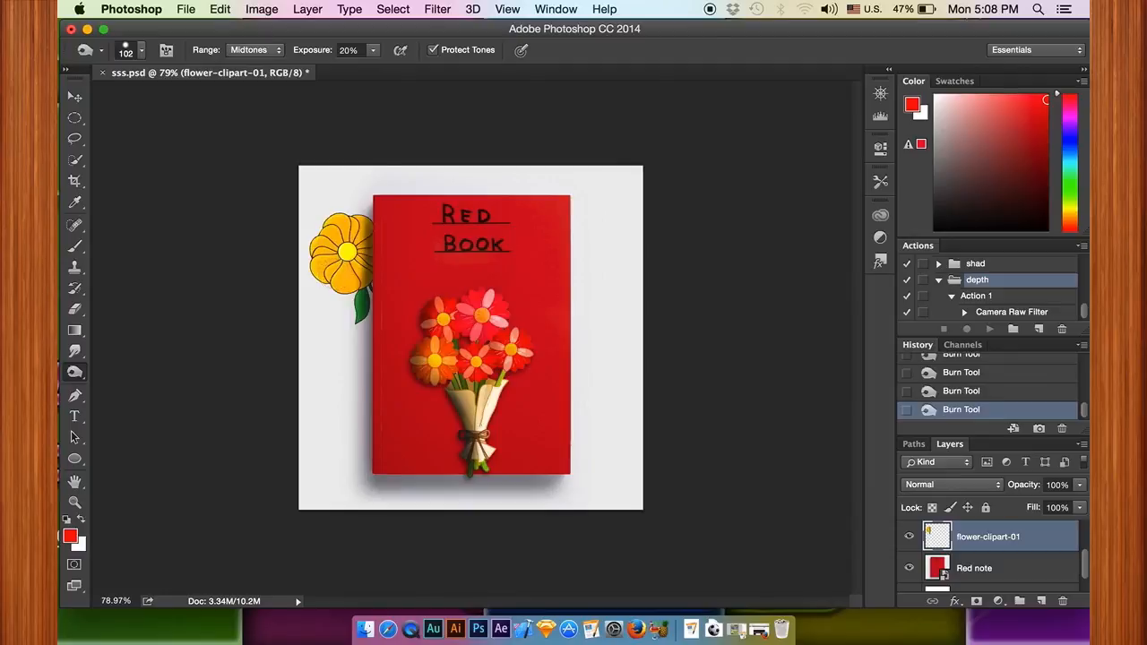
Step: Add a drop shadow to the flower-clipart-01 layer with 56% opacity, 10 px distance and 20 px size
{"action": "double_click", "coordinate": [1067, 544]}
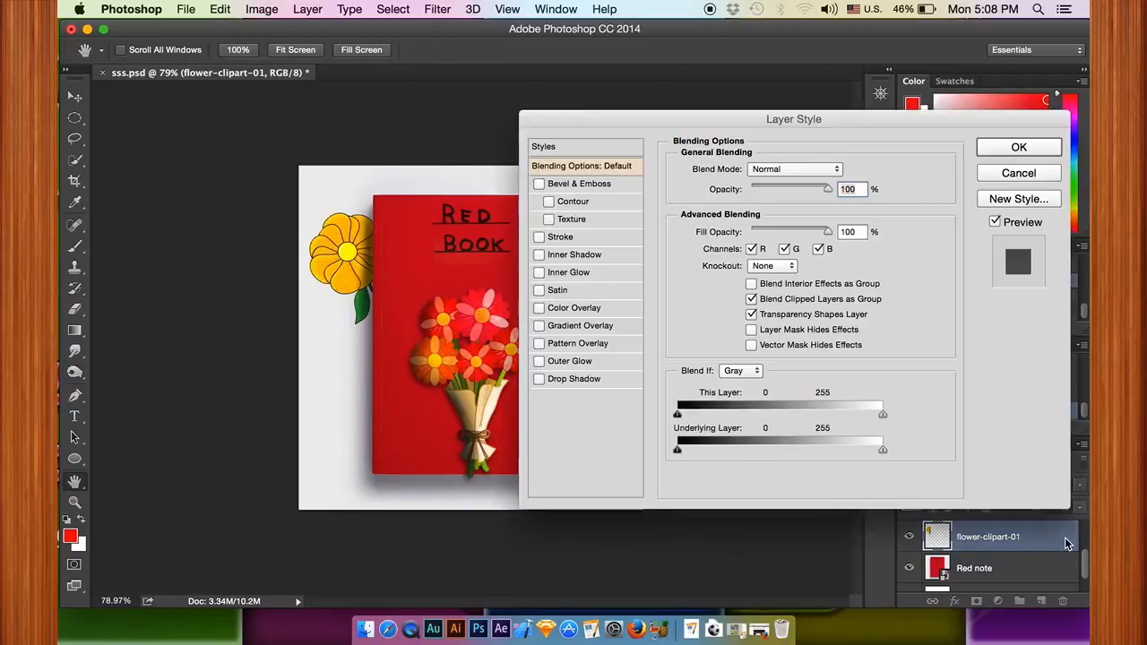
{"action": "left_click", "coordinate": [607, 379]}
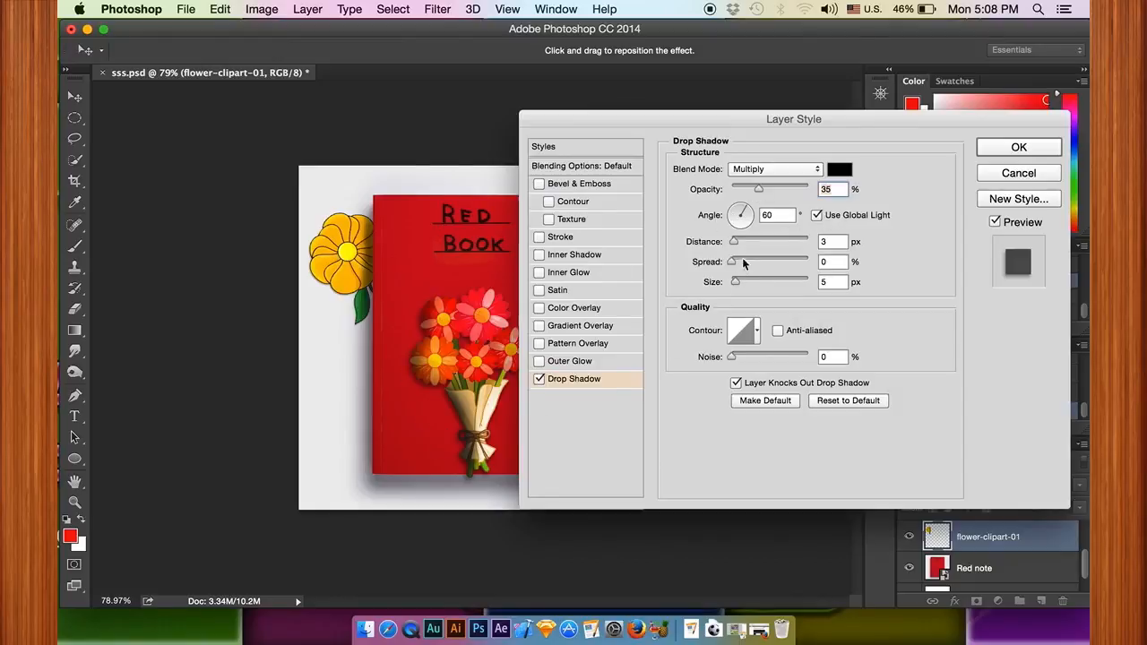
{"action": "left_click", "coordinate": [834, 240]}
{"action": "key", "text": "BackSpace"}
{"action": "type", "text": "10"}
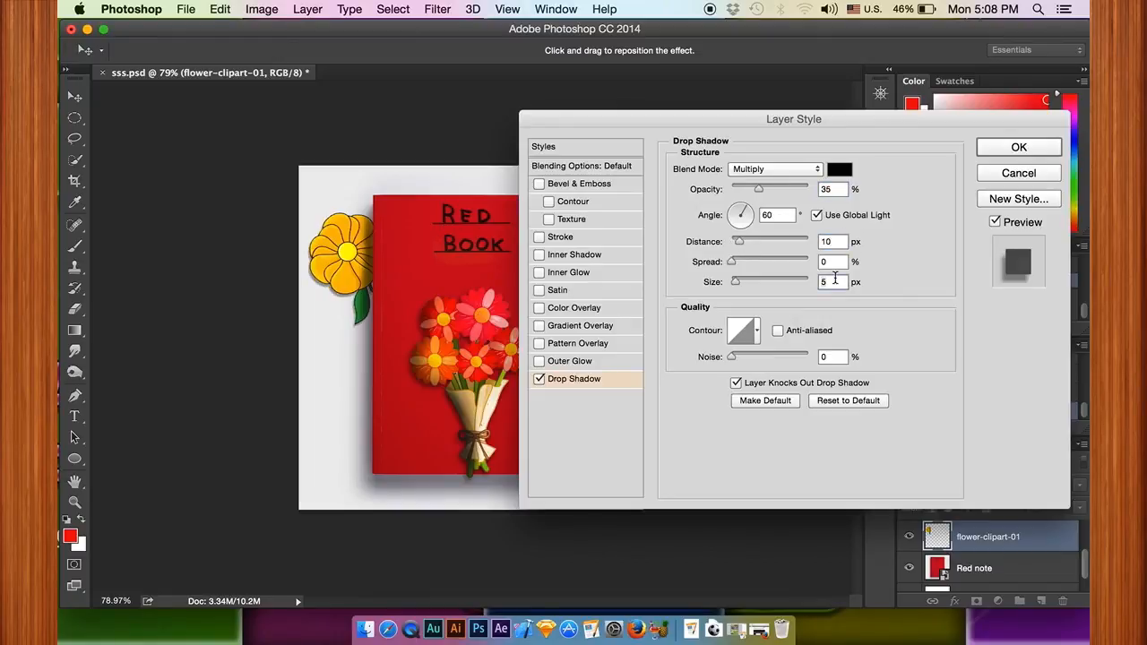
{"action": "key", "text": "BackSpace"}
{"action": "type", "text": "20"}
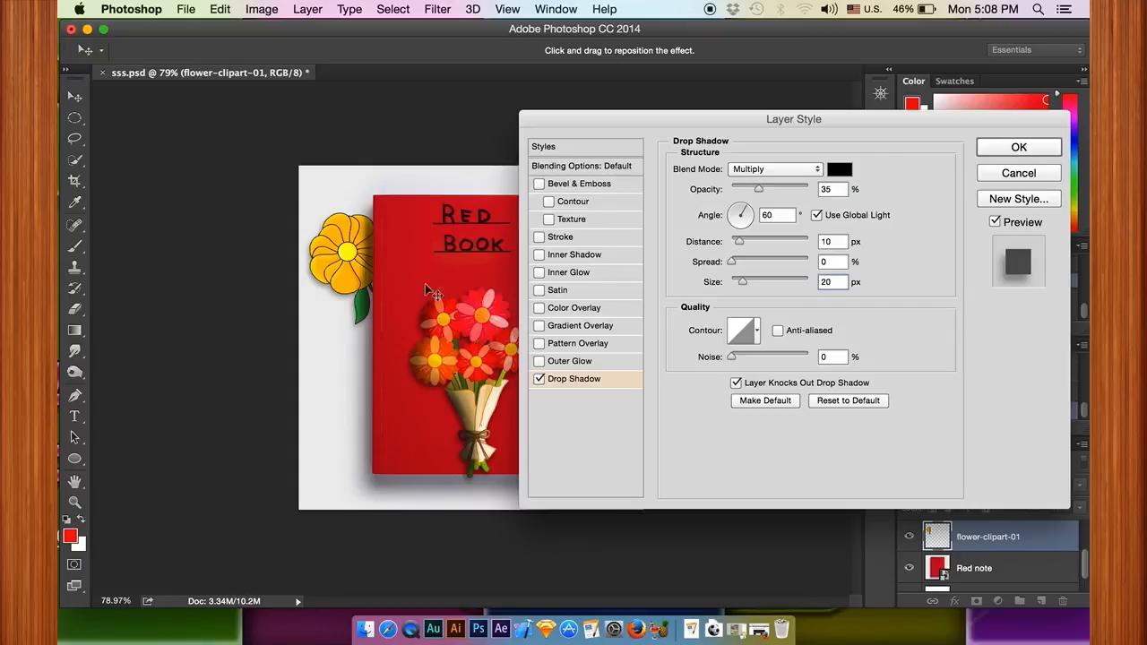
{"action": "left_click_drag", "start_coordinate": [758, 188], "coordinate": [772, 186]}
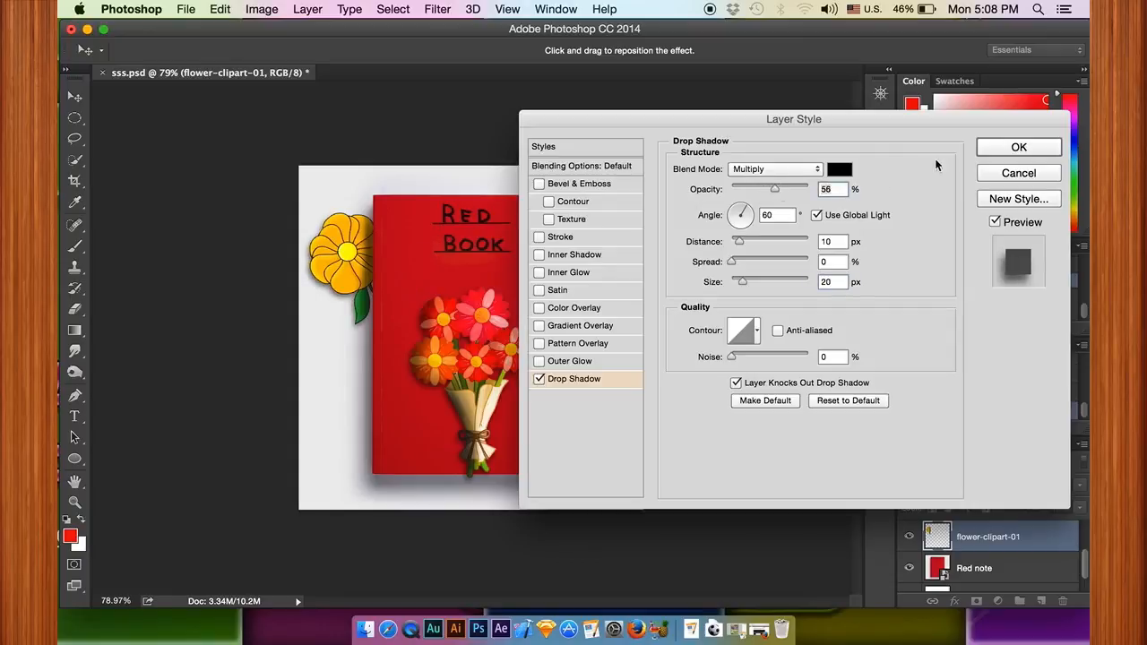
{"action": "left_click", "coordinate": [1017, 148]}
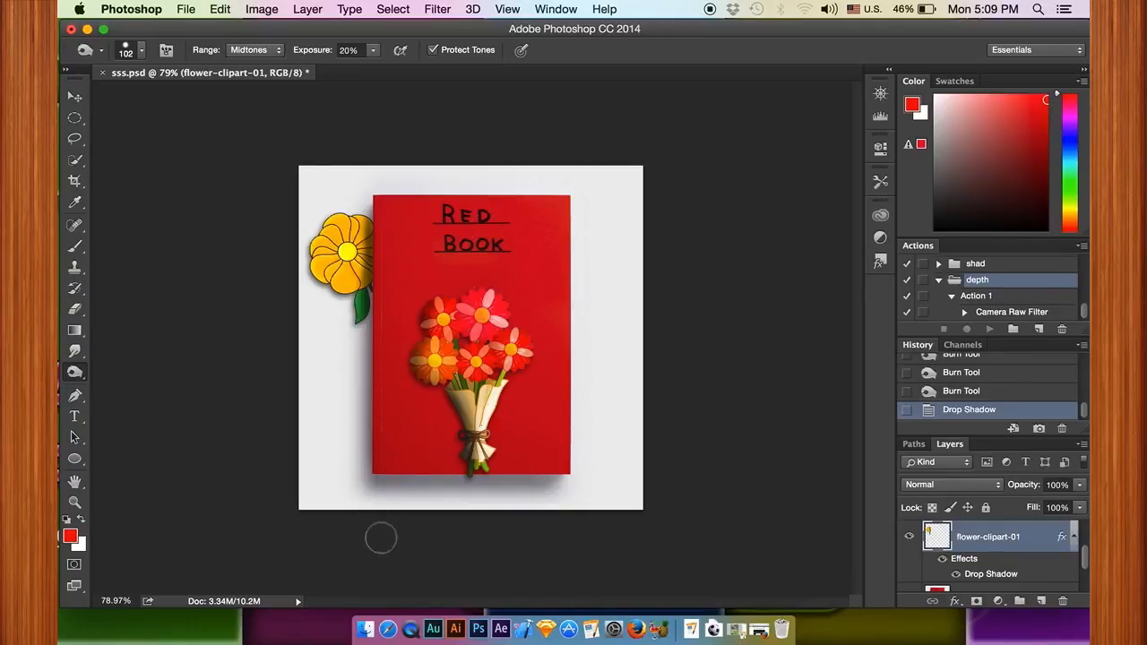
Step: Open the lec 22 folder on the desktop and place Health-Benefits-of-Coffee.jpg into the Photoshop document
{"action": "left_click", "coordinate": [365, 630]}
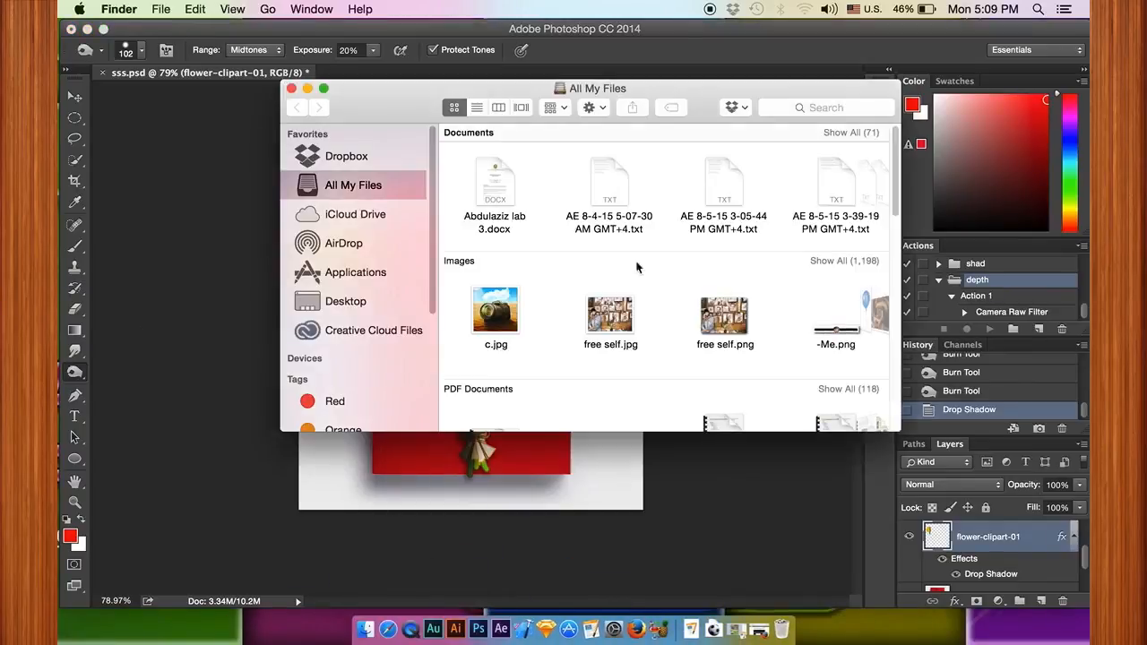
{"action": "left_click", "coordinate": [291, 88]}
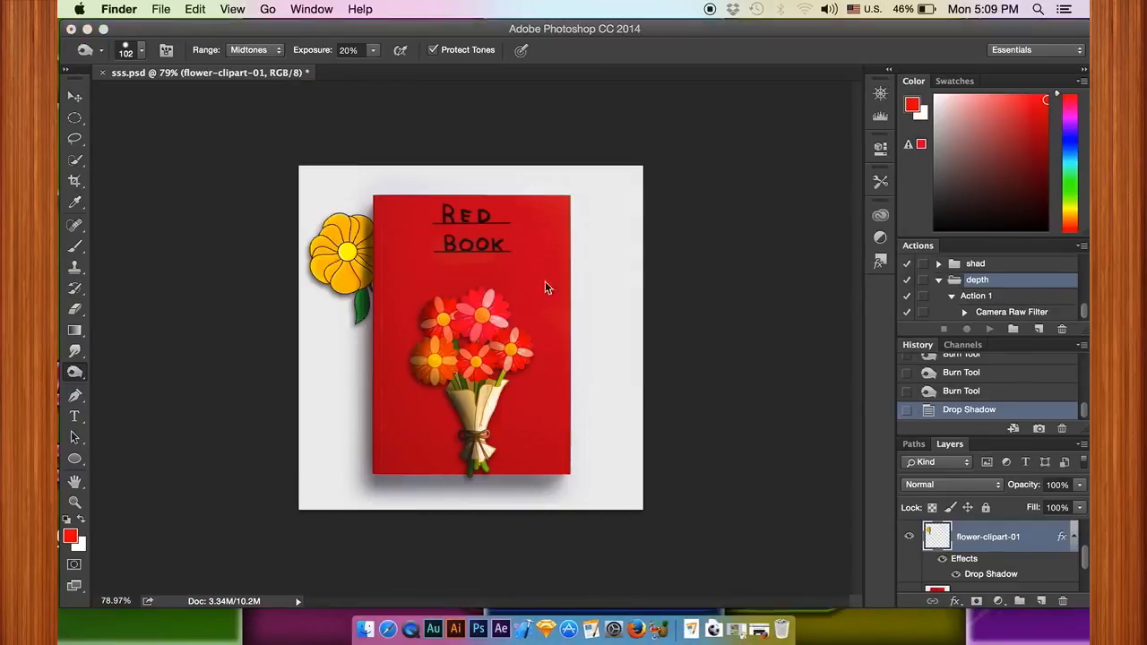
{"action": "left_click", "coordinate": [849, 32]}
{"action": "left_click_drag", "start_coordinate": [810, 30], "coordinate": [737, 31]}
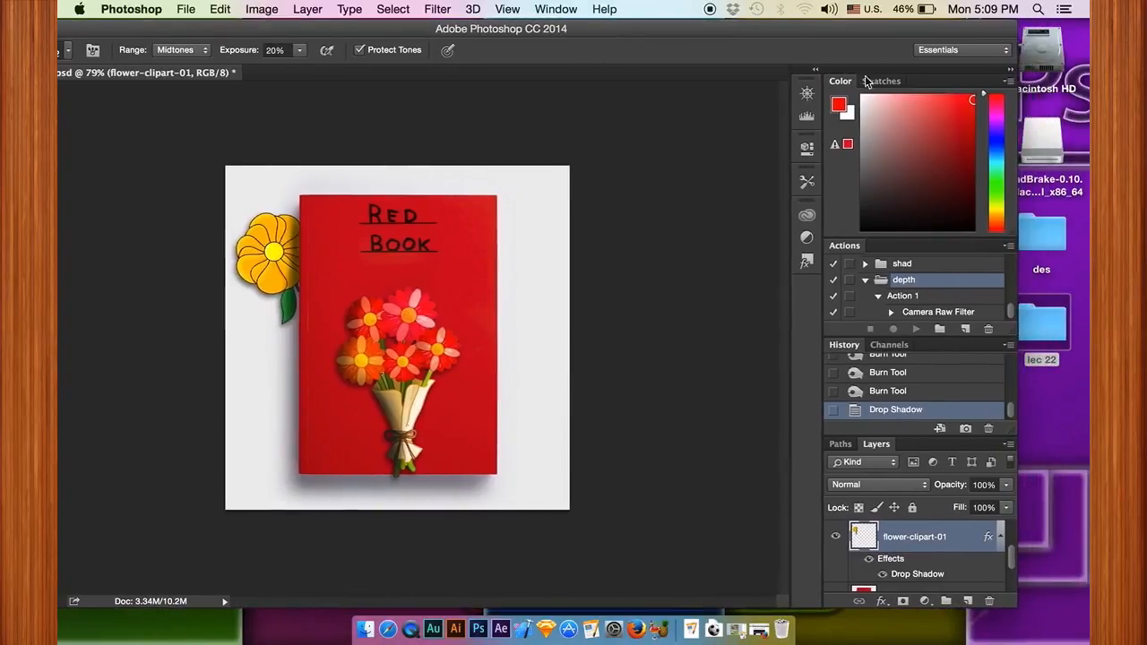
{"action": "double_click", "coordinate": [1057, 321]}
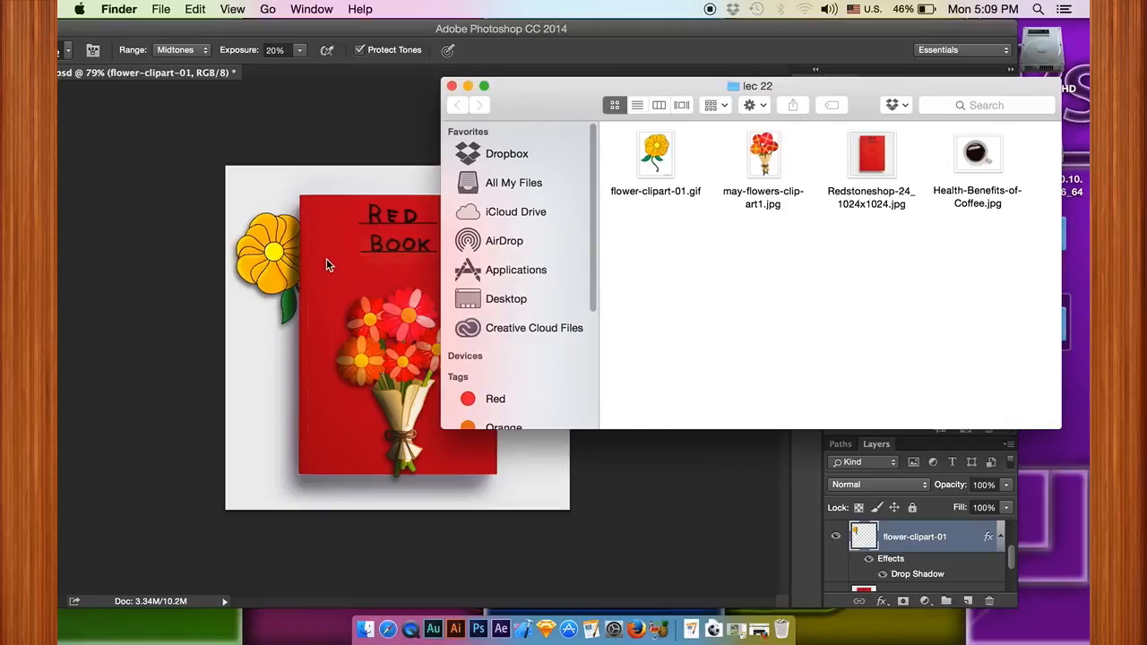
{"action": "mouse_move", "coordinate": [976, 160]}
{"action": "left_mouse_down"}
{"action": "mouse_move", "coordinate": [929, 286]}
{"action": "mouse_move", "coordinate": [361, 287]}
{"action": "mouse_move", "coordinate": [379, 274]}
{"action": "left_mouse_up"}
Step: Enlarge the placed coffee image to about 219% and position it over the book's upper right corner
{"action": "mouse_move", "coordinate": [406, 364]}
{"action": "left_mouse_down"}
{"action": "mouse_move", "coordinate": [499, 230]}
{"action": "mouse_move", "coordinate": [547, 248]}
{"action": "mouse_move", "coordinate": [581, 233]}
{"action": "left_mouse_up"}
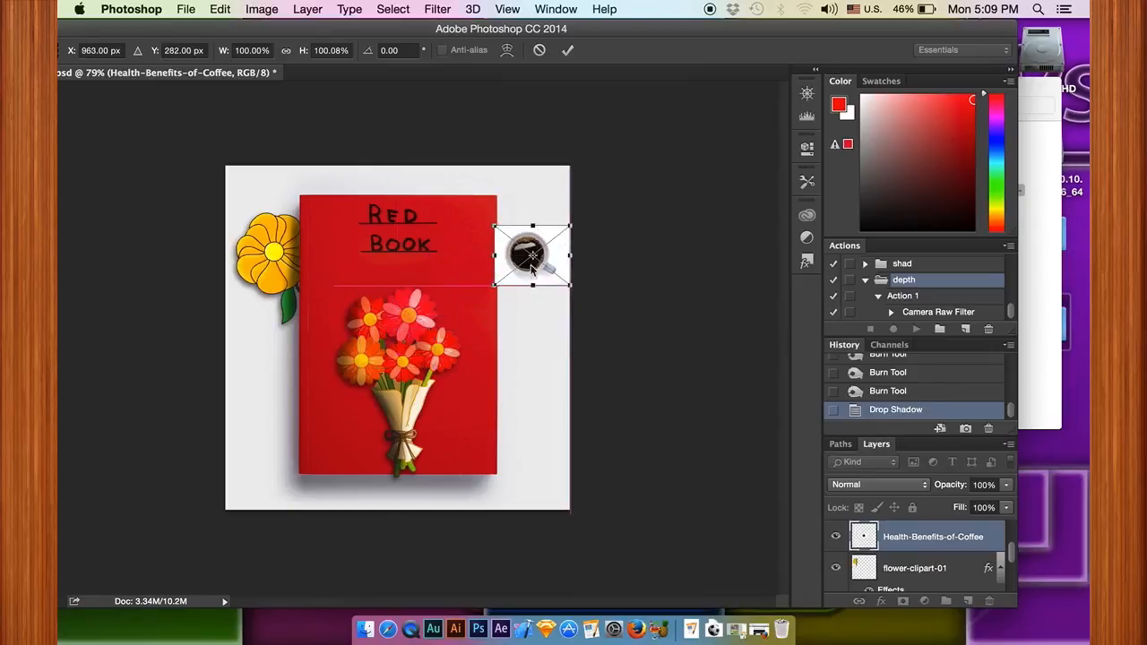
{"action": "left_click_drag", "start_coordinate": [494, 287], "coordinate": [403, 356]}
{"action": "scroll", "coordinate": [487, 312], "scroll_direction": "up", "scroll_amount": 1}
{"action": "left_click_drag", "start_coordinate": [535, 266], "coordinate": [530, 214]}
{"action": "left_click", "coordinate": [568, 50]}
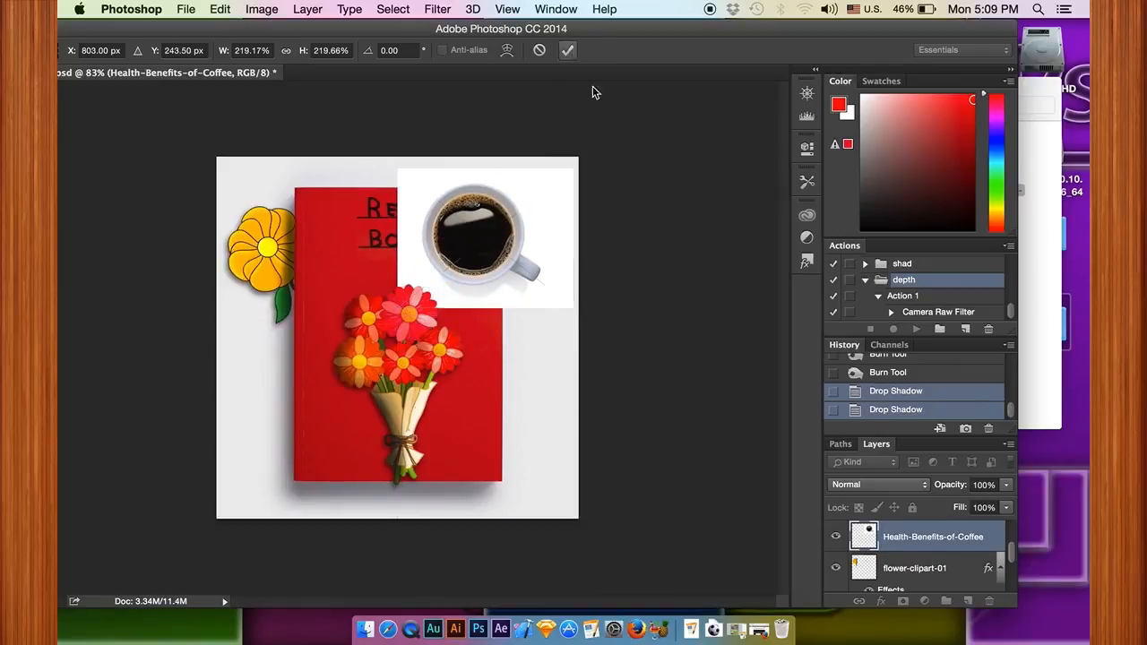
Step: Move the Health-Benefits-of-Coffee layer to the top of the layer stack, above may-flowers-clip-art1
{"action": "scroll", "coordinate": [930, 553], "scroll_direction": "down", "scroll_amount": 3}
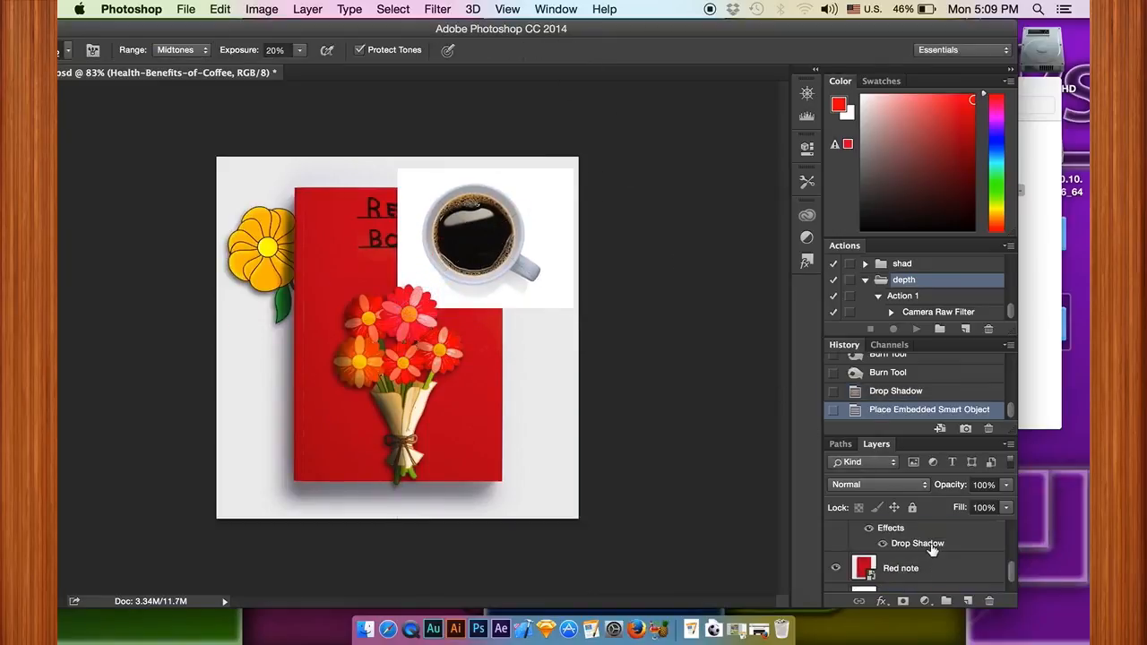
{"action": "scroll", "coordinate": [932, 551], "scroll_direction": "up", "scroll_amount": 3}
{"action": "mouse_move", "coordinate": [933, 543]}
{"action": "left_mouse_down"}
{"action": "mouse_move", "coordinate": [929, 508]}
{"action": "mouse_move", "coordinate": [925, 538]}
{"action": "left_mouse_up"}
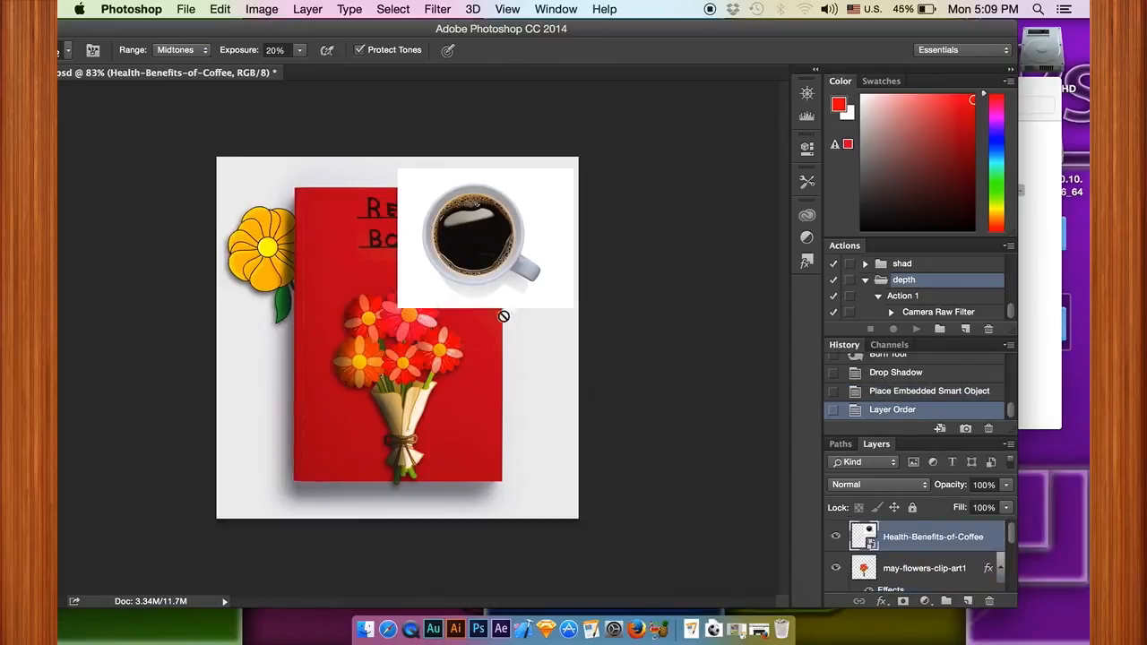
Step: Rasterize the Health-Benefits-of-Coffee smart object and activate the Magic Wand tool
{"action": "left_click_drag", "start_coordinate": [329, 29], "coordinate": [403, 16]}
{"action": "left_click", "coordinate": [81, 289]}
{"action": "left_click", "coordinate": [81, 308]}
{"action": "left_click", "coordinate": [448, 227]}
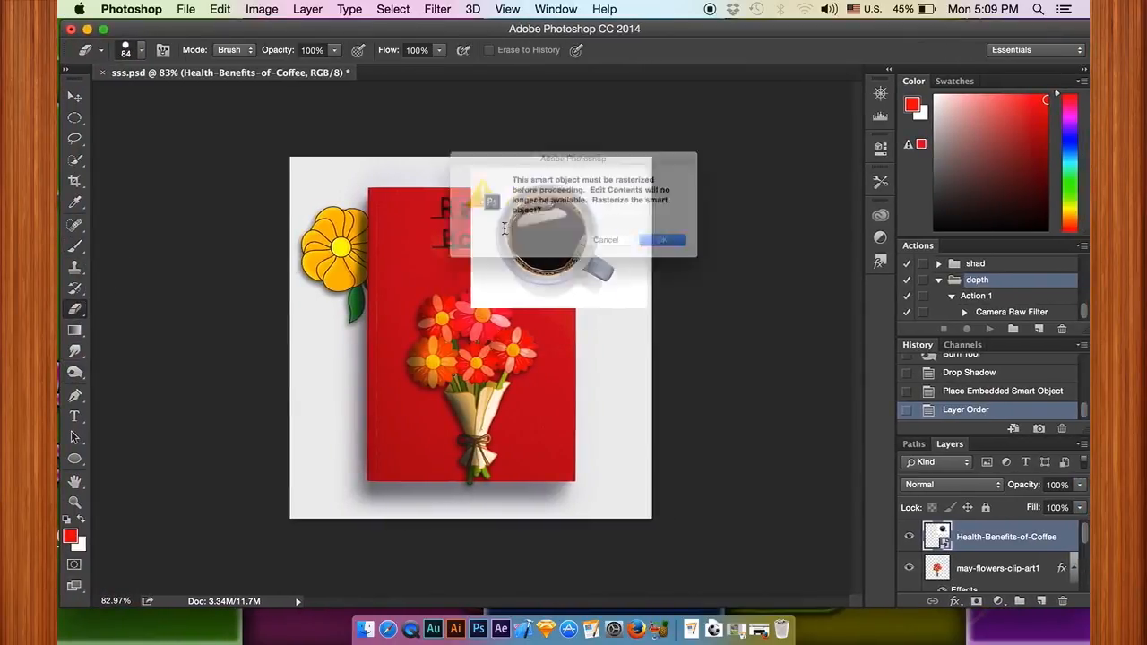
{"action": "left_click", "coordinate": [685, 253]}
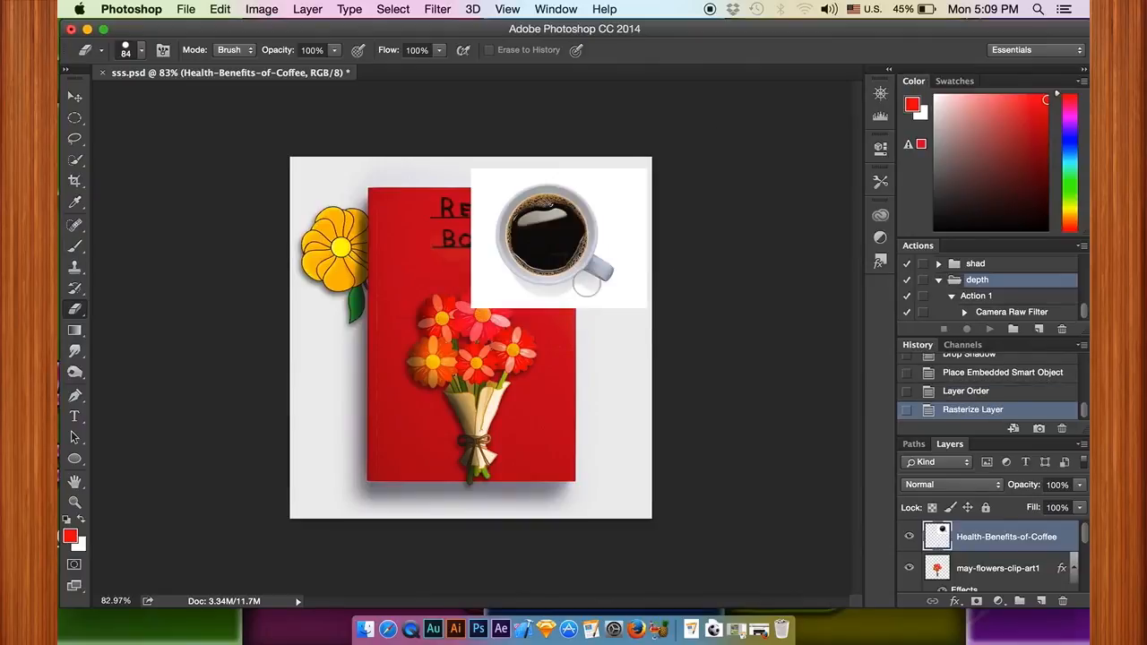
{"action": "scroll", "coordinate": [584, 280], "scroll_direction": "up", "scroll_amount": 4}
{"action": "left_click", "coordinate": [75, 159]}
{"action": "right_click", "coordinate": [74, 160]}
{"action": "left_click", "coordinate": [125, 169]}
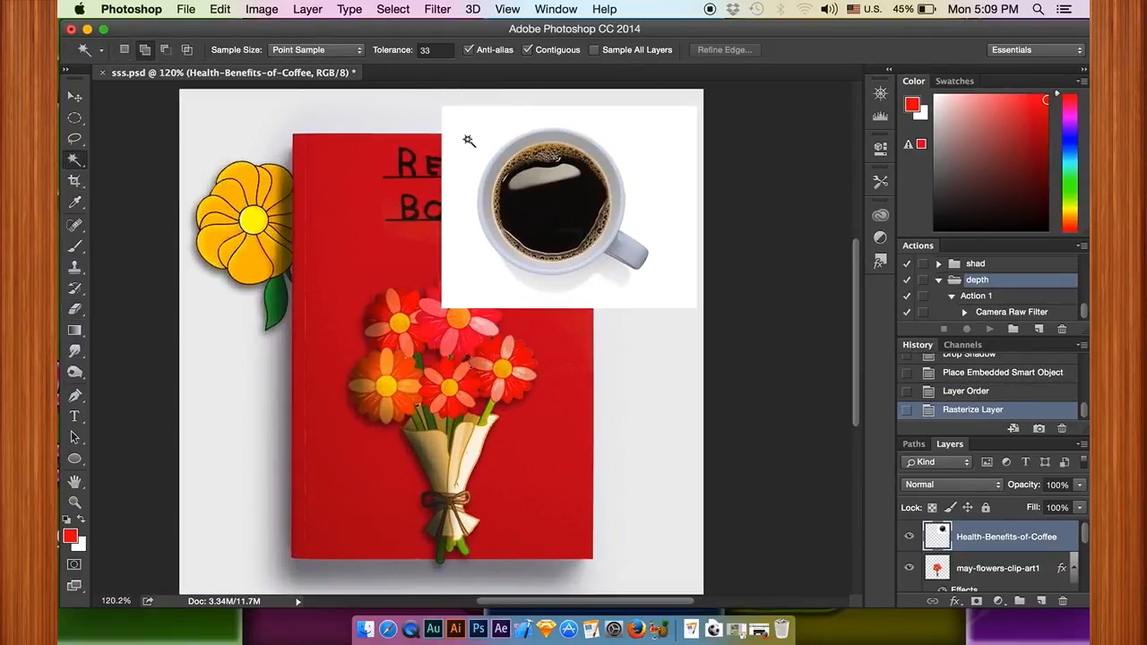
Step: Try to select the white background around the coffee cup with the Magic Wand at tolerance 33, and deselect
{"action": "left_click", "coordinate": [461, 145]}
{"action": "left_click", "coordinate": [575, 282], "text": "shift"}
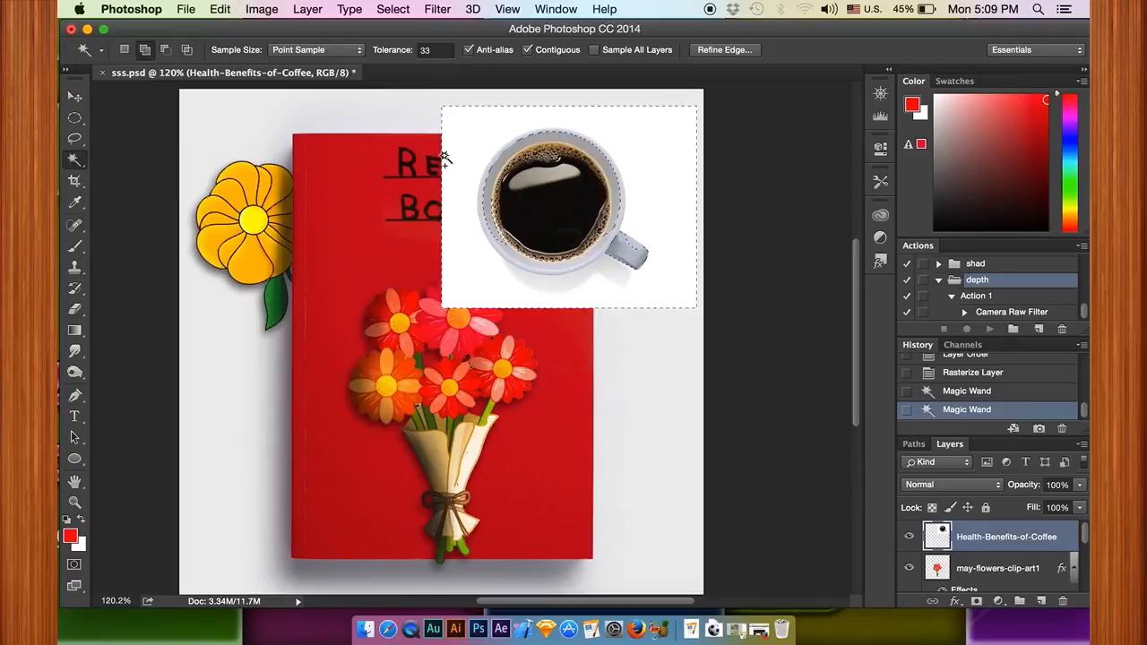
{"action": "key", "text": "super+d"}
Step: Select the white background and shadow around the coffee cup with the Magic Wand at tolerance 10, delete them, and deselect
{"action": "left_click", "coordinate": [429, 51]}
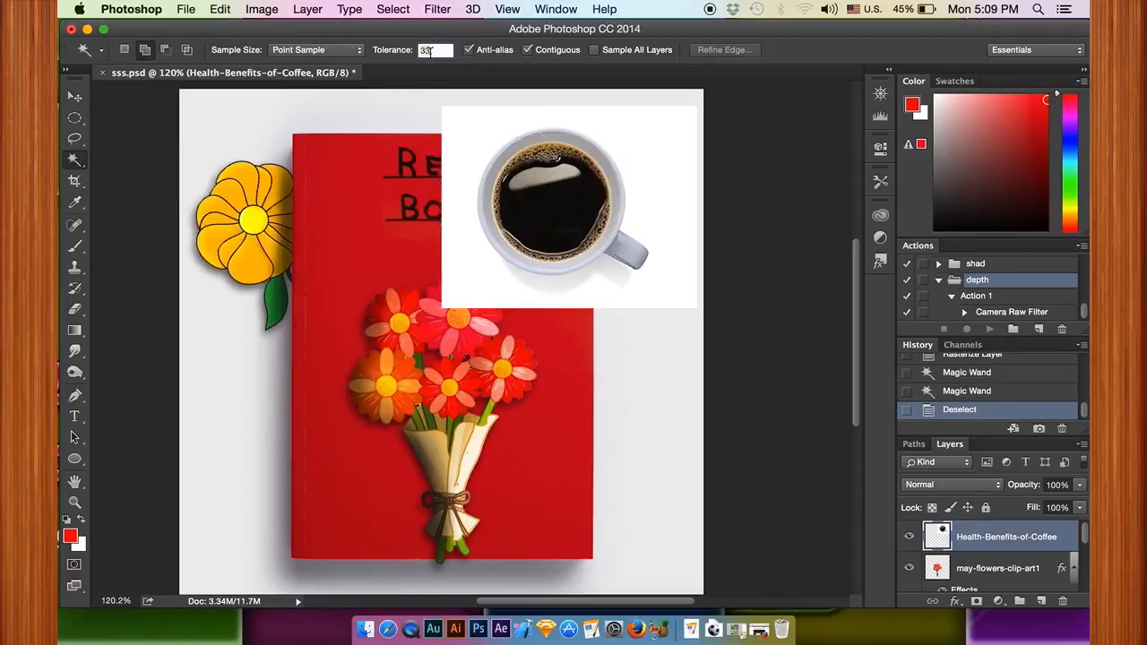
{"action": "type", "text": "10"}
{"action": "left_click", "coordinate": [467, 131]}
{"action": "left_click", "coordinate": [539, 285]}
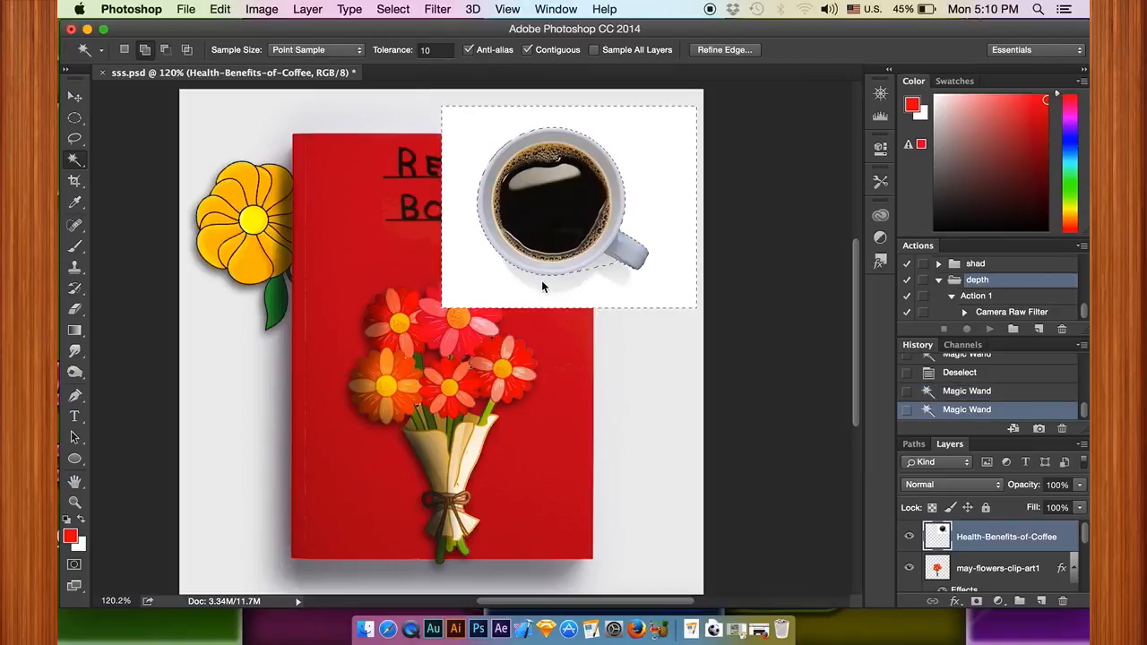
{"action": "left_click", "coordinate": [615, 294]}
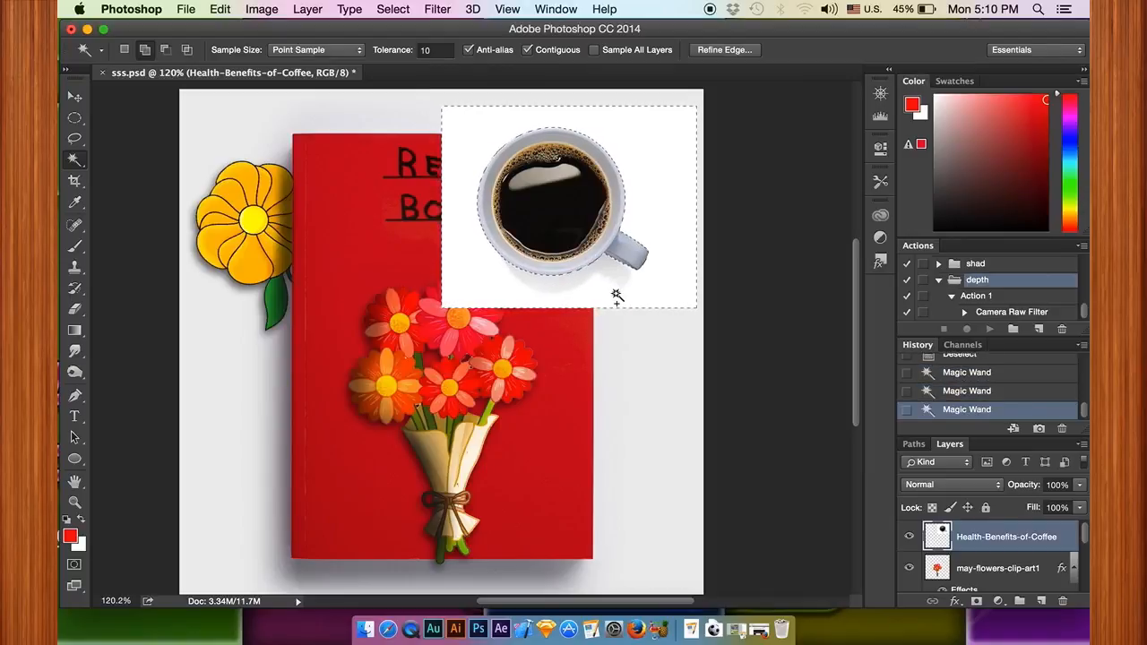
{"action": "left_click", "coordinate": [617, 296]}
{"action": "key", "text": "Delete"}
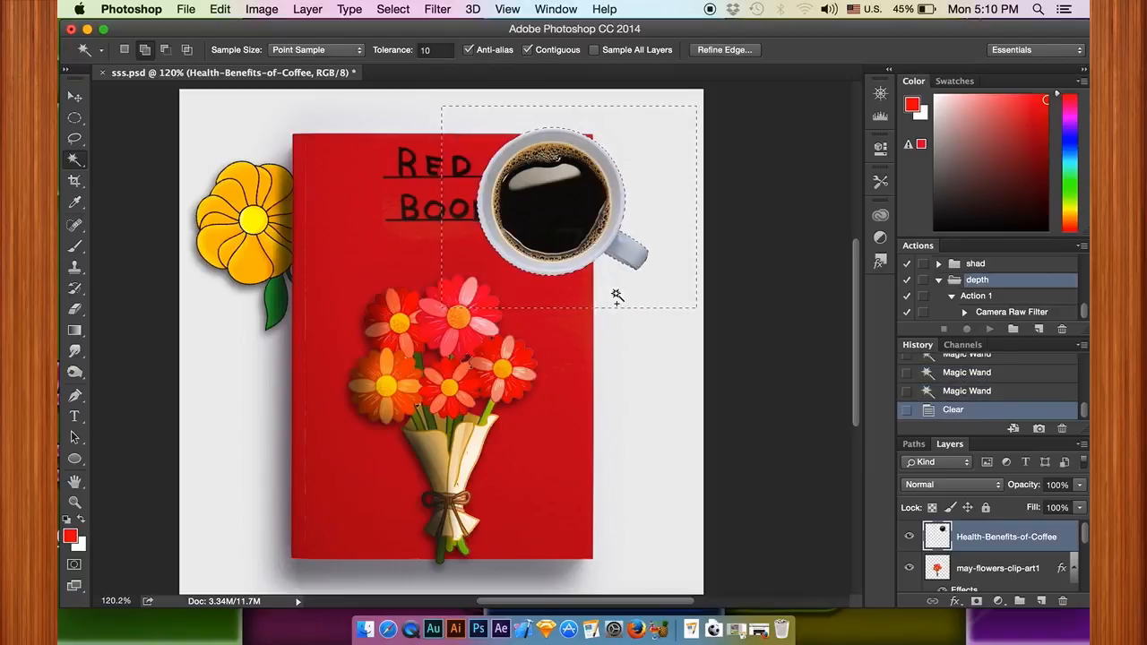
{"action": "key", "text": "ctrl+d"}
Step: Rotate the coffee cup about 59° and resize it so it slightly overlaps the book's right edge beside the title
{"action": "key", "text": "ctrl+t"}
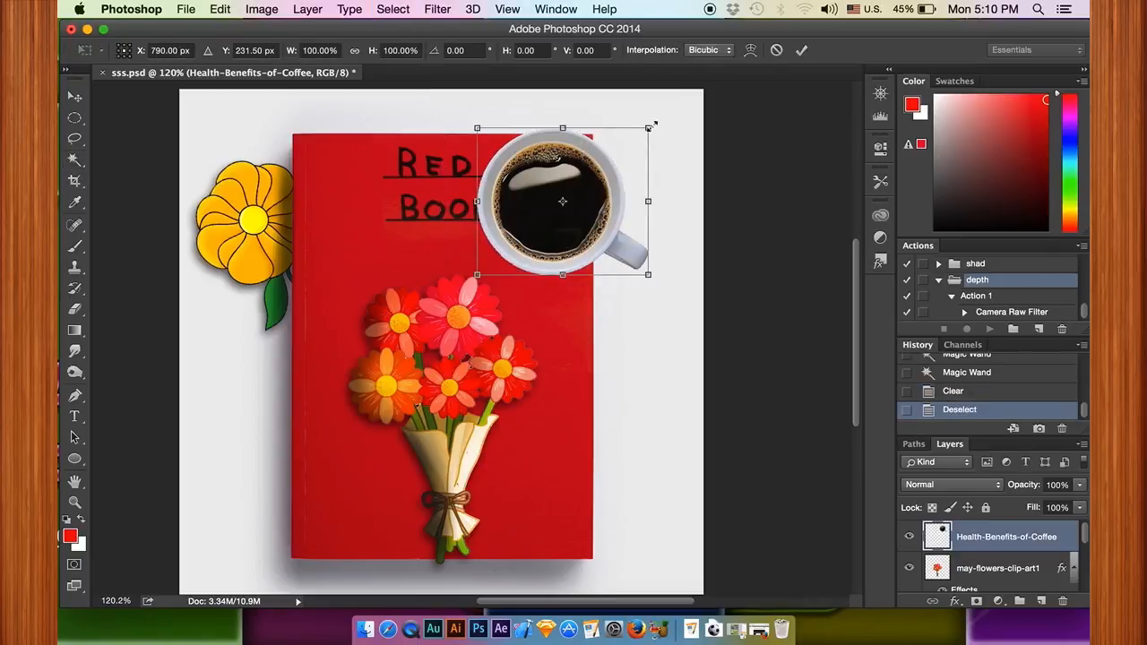
{"action": "left_click_drag", "start_coordinate": [654, 129], "coordinate": [711, 323]}
{"action": "left_click_drag", "start_coordinate": [681, 252], "coordinate": [698, 276]}
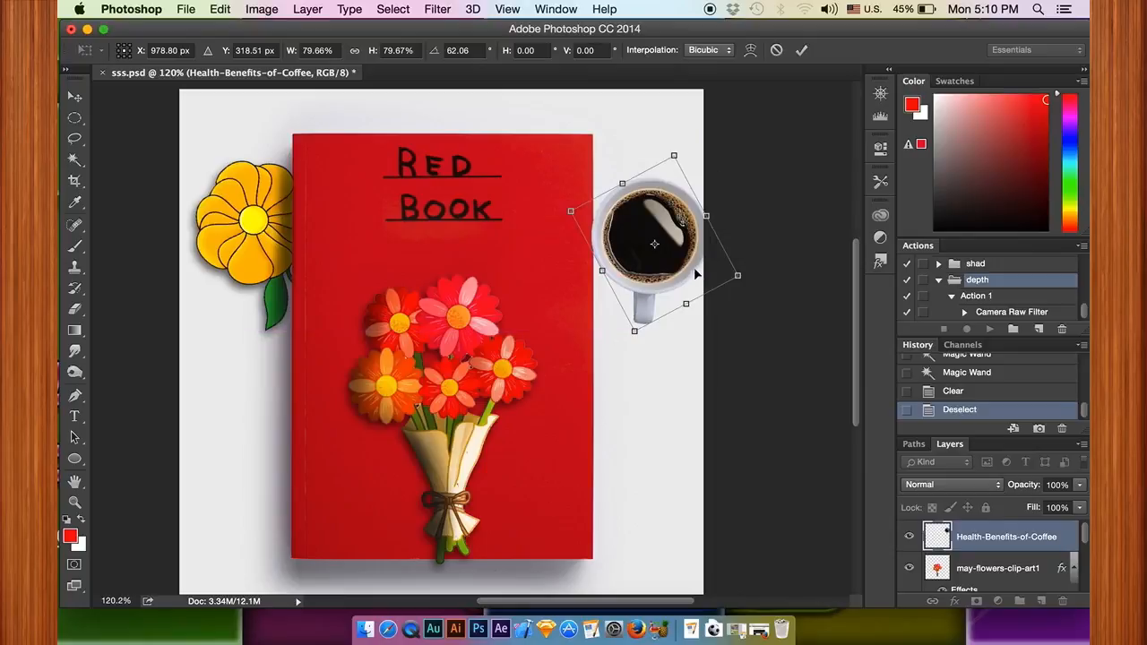
{"action": "left_click_drag", "start_coordinate": [791, 238], "coordinate": [789, 231]}
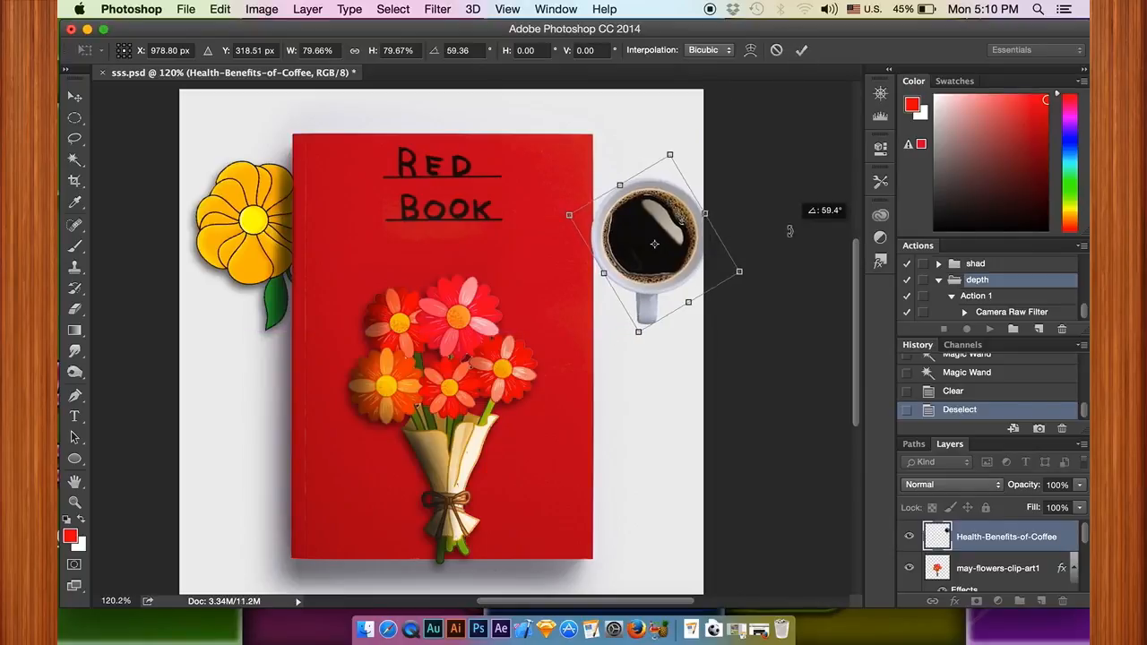
{"action": "left_click_drag", "start_coordinate": [639, 334], "coordinate": [635, 358]}
{"action": "left_click", "coordinate": [801, 50]}
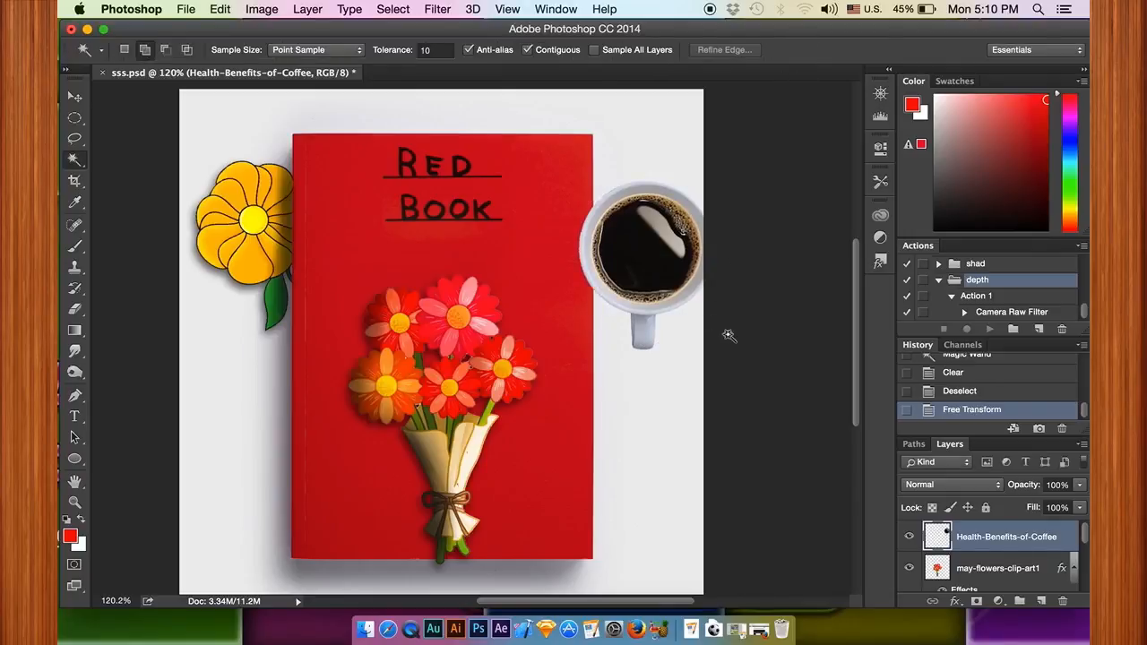
Step: Add a drop shadow to the Health-Benefits-of-Coffee layer with 59% opacity, 27 px distance and 20 px size
{"action": "double_click", "coordinate": [1069, 542]}
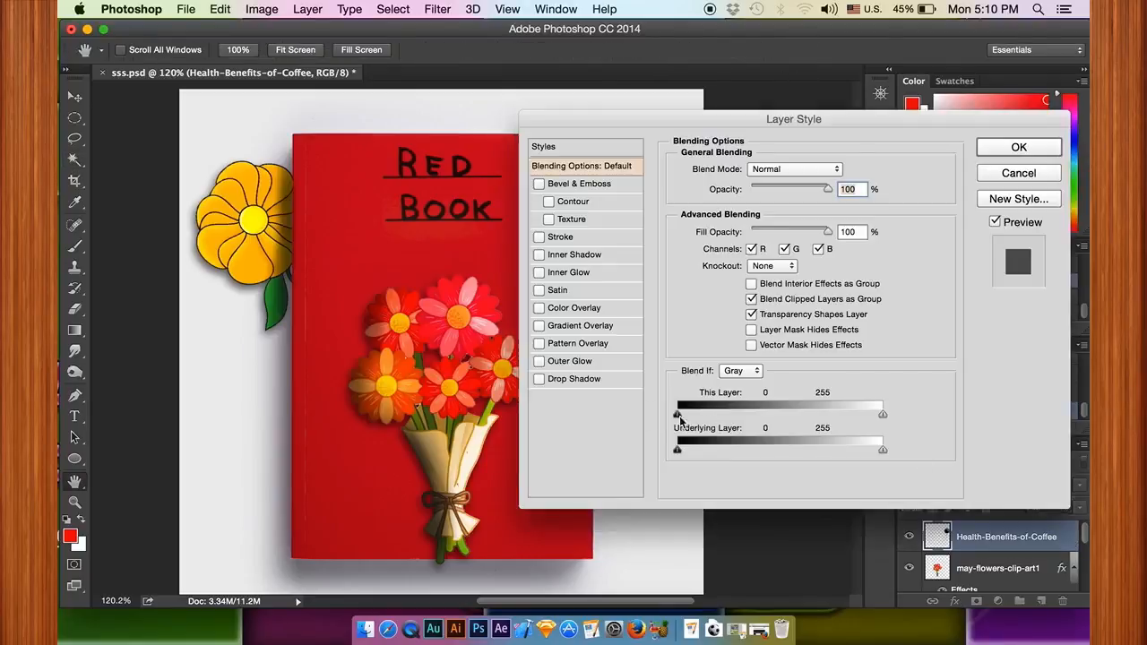
{"action": "left_click", "coordinate": [583, 378]}
{"action": "left_click_drag", "start_coordinate": [742, 124], "coordinate": [886, 75]}
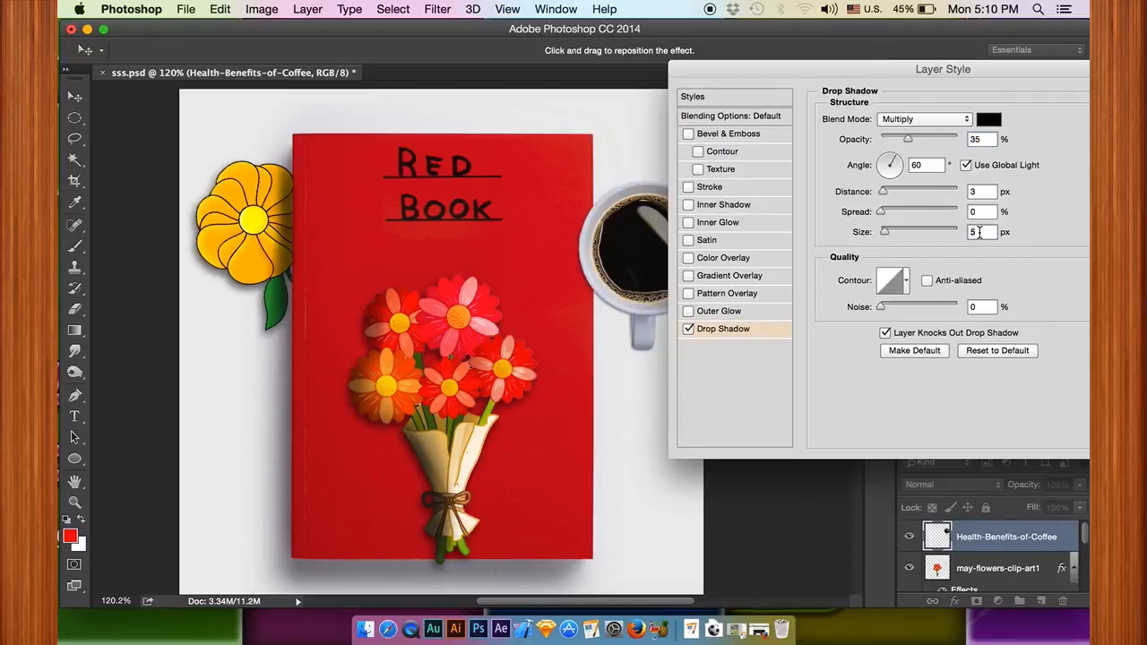
{"action": "type", "text": "20"}
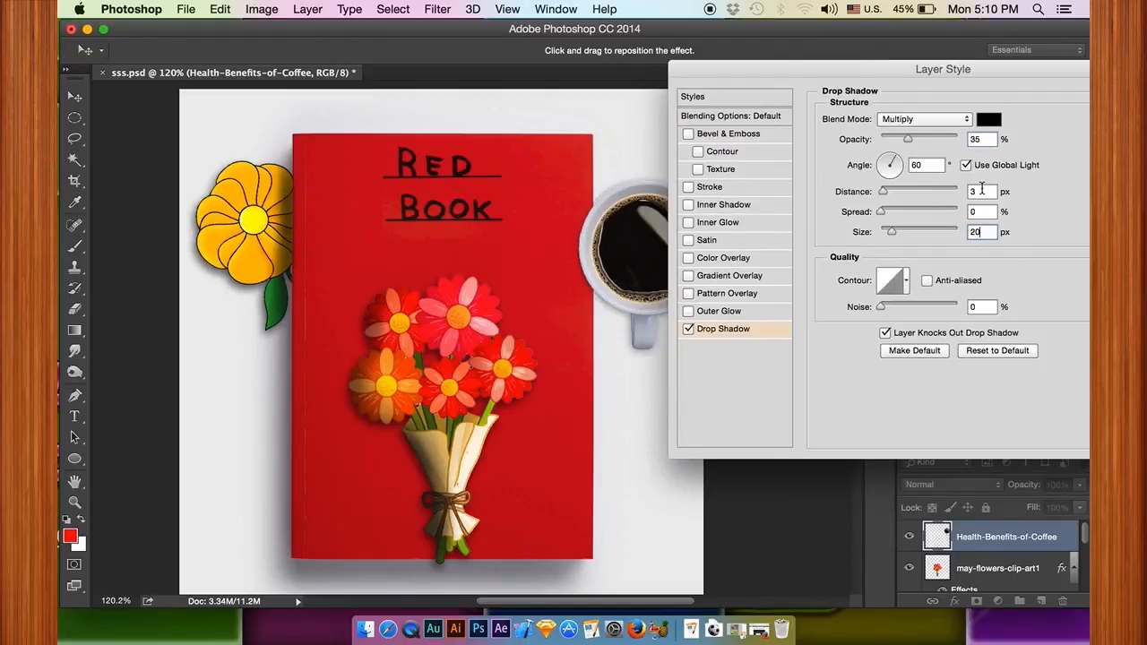
{"action": "left_click_drag", "start_coordinate": [886, 192], "coordinate": [894, 199]}
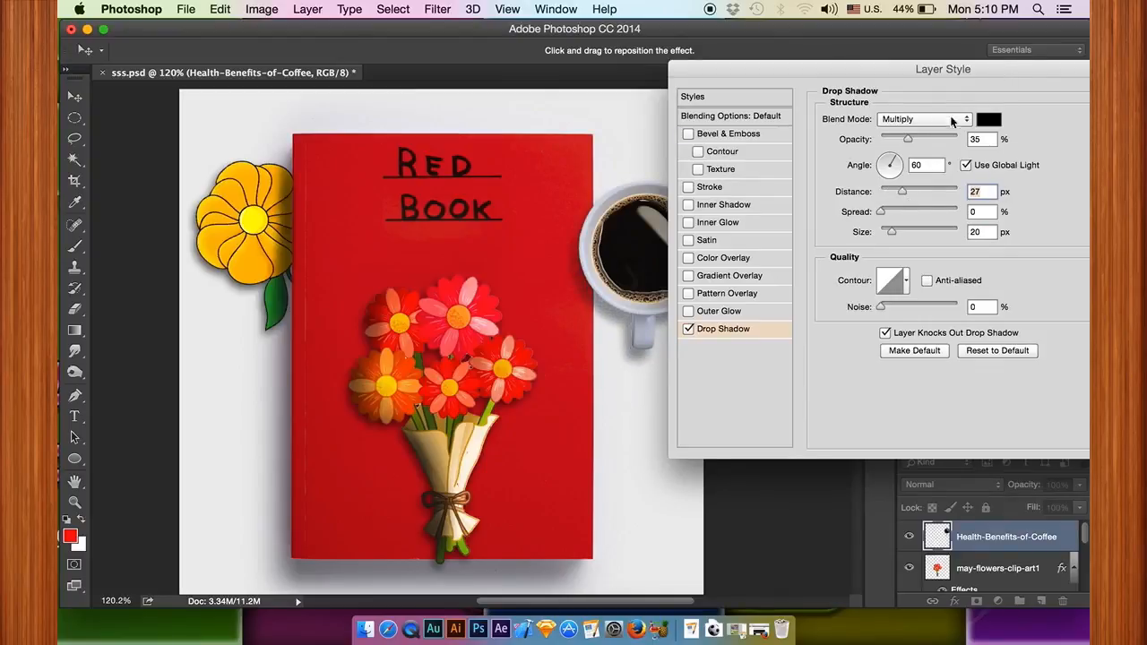
{"action": "left_click_drag", "start_coordinate": [908, 139], "coordinate": [929, 139]}
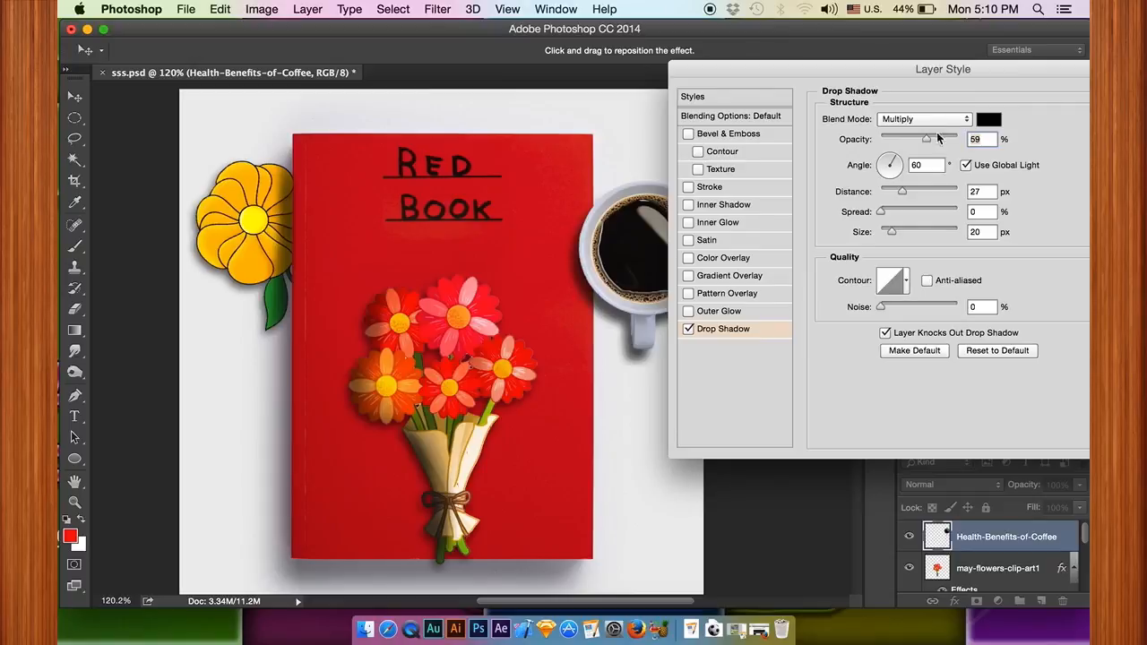
{"action": "left_click_drag", "start_coordinate": [962, 76], "coordinate": [837, 84]}
{"action": "left_click", "coordinate": [1044, 109]}
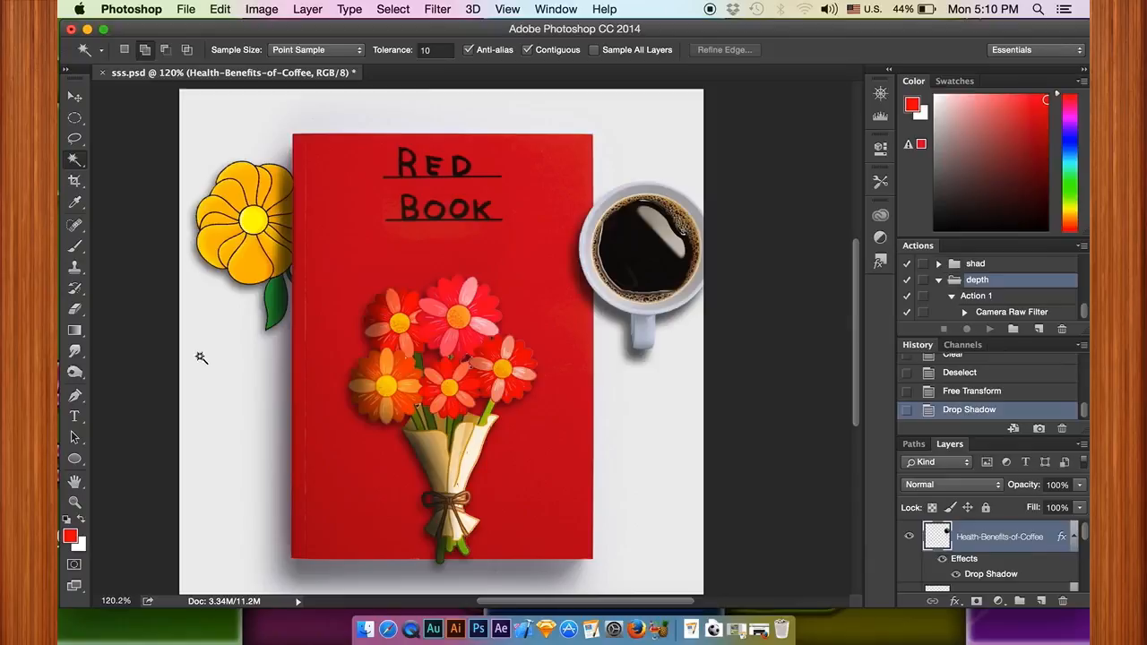
Step: Burn the highlights along the coffee cup's right and lower rim at 20% exposure with a 102 px brush
{"action": "left_click", "coordinate": [73, 374]}
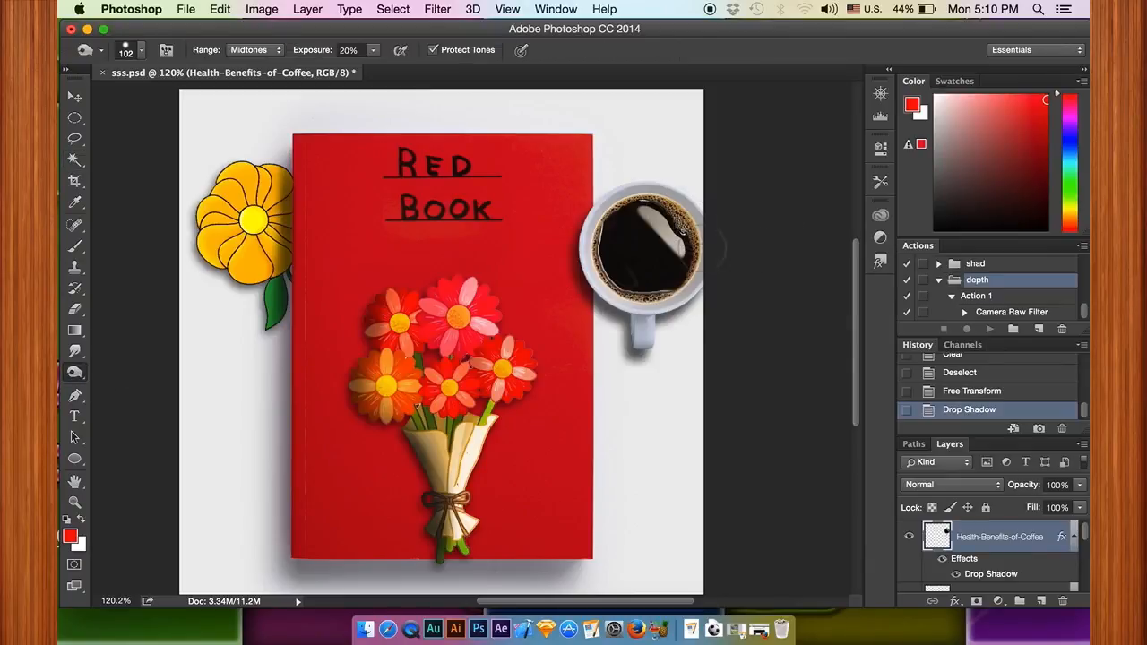
{"action": "left_click", "coordinate": [250, 50]}
{"action": "left_click", "coordinate": [253, 62]}
{"action": "mouse_move", "coordinate": [695, 259]}
{"action": "left_mouse_down"}
{"action": "mouse_move", "coordinate": [682, 211]}
{"action": "mouse_move", "coordinate": [664, 293]}
{"action": "mouse_move", "coordinate": [645, 215]}
{"action": "mouse_move", "coordinate": [679, 237]}
{"action": "left_mouse_up"}
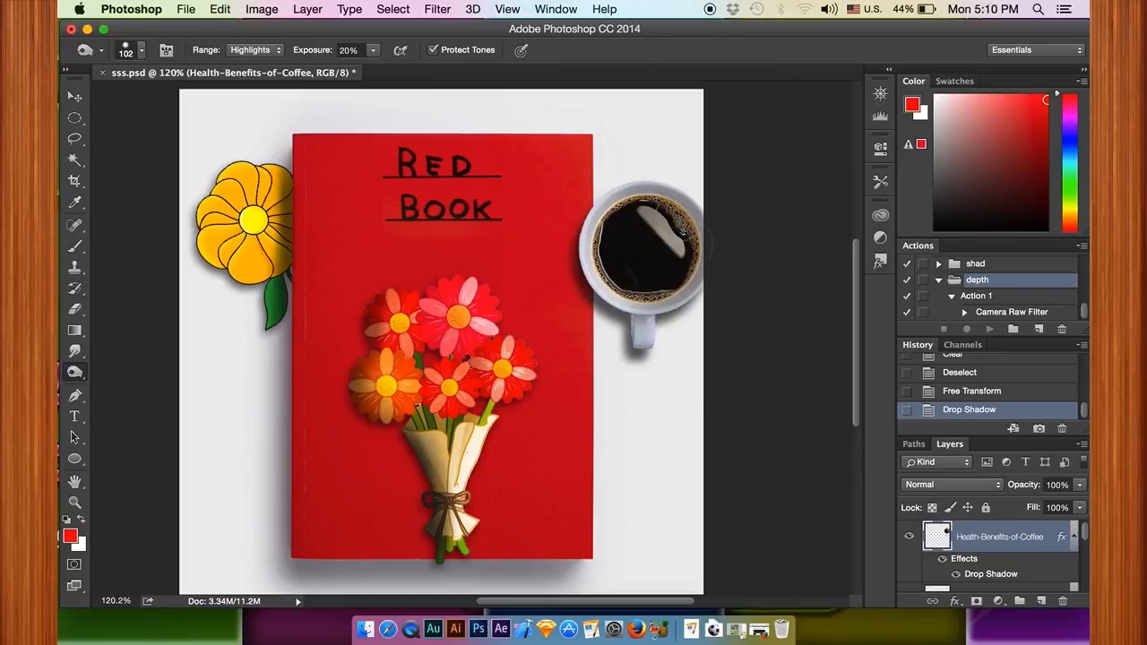
{"action": "left_click_drag", "start_coordinate": [662, 312], "coordinate": [622, 292]}
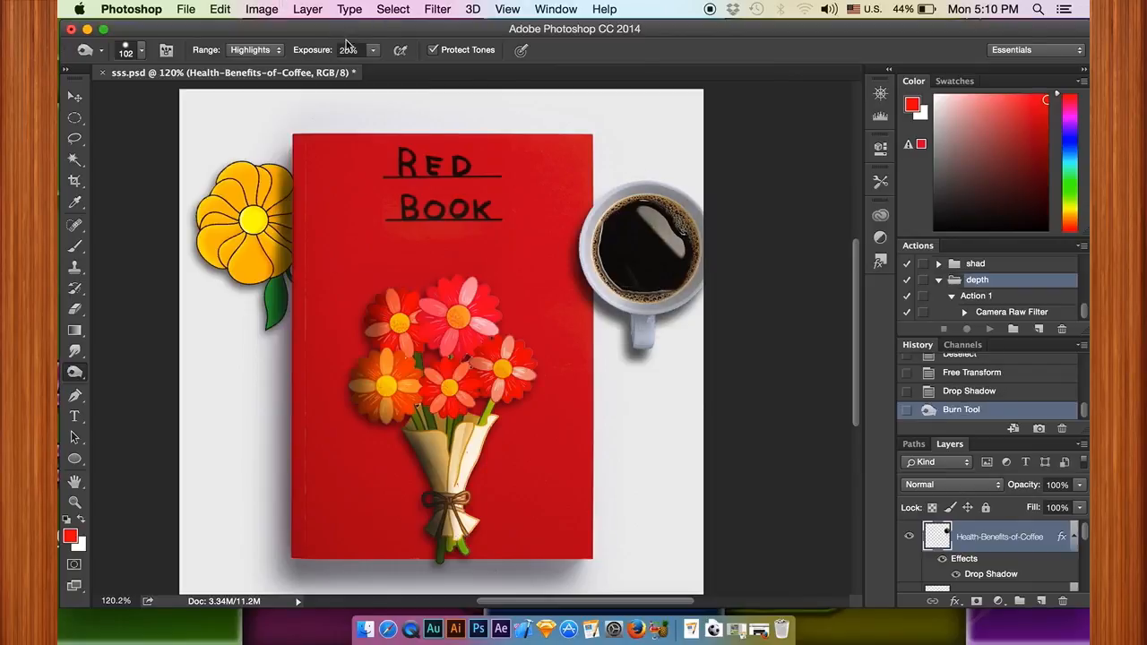
Step: Burn the midtones along the coffee cup's right rim down toward the handle at 20% exposure
{"action": "left_click", "coordinate": [274, 50]}
{"action": "left_click", "coordinate": [253, 36]}
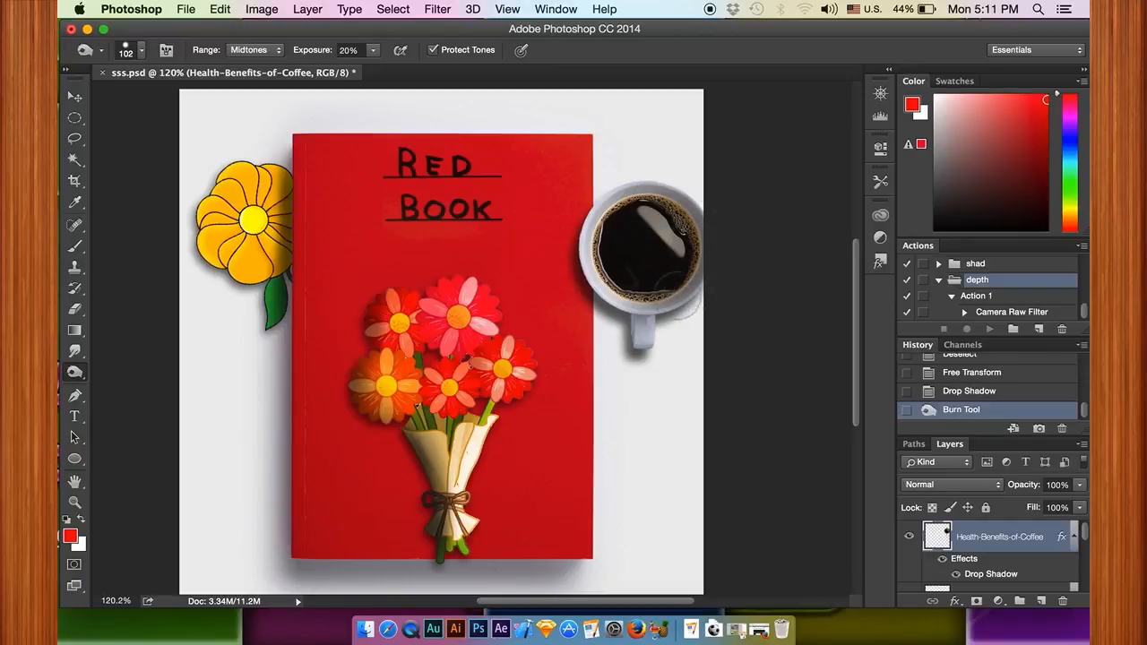
{"action": "mouse_move", "coordinate": [690, 221]}
{"action": "left_mouse_down"}
{"action": "mouse_move", "coordinate": [649, 183]}
{"action": "mouse_move", "coordinate": [712, 215]}
{"action": "mouse_move", "coordinate": [679, 314]}
{"action": "left_mouse_up"}
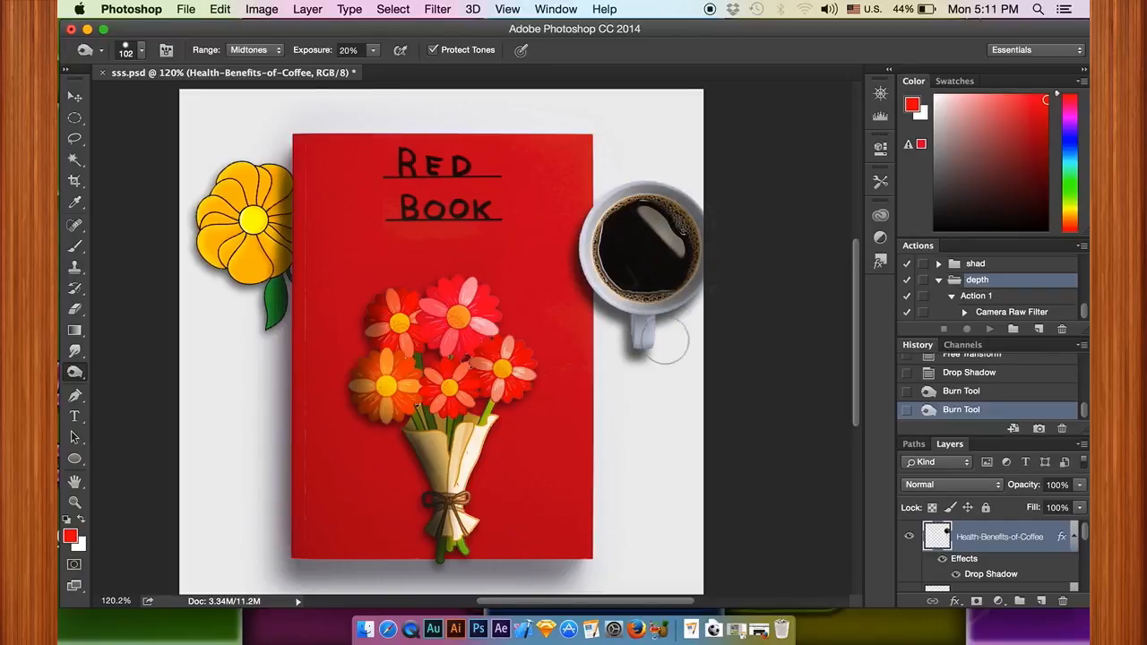
{"action": "scroll", "coordinate": [578, 323], "scroll_direction": "down", "scroll_amount": 3}
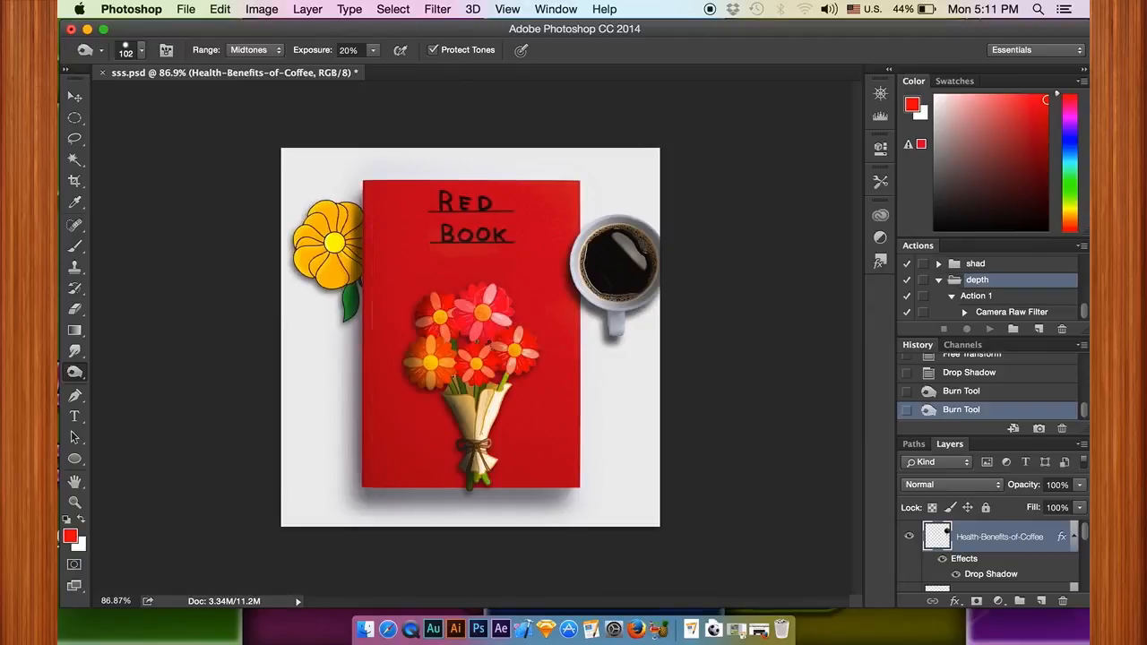